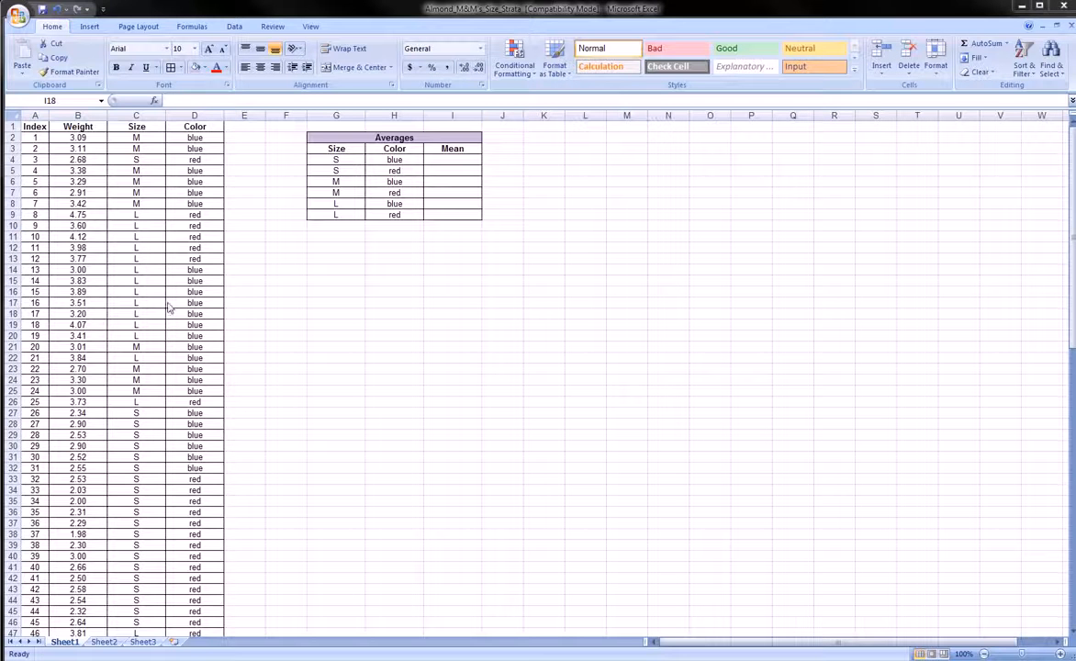
Review the Index, Weight, Size and Color data columns one by one.
{"action": "left_click", "coordinate": [118, 236]}
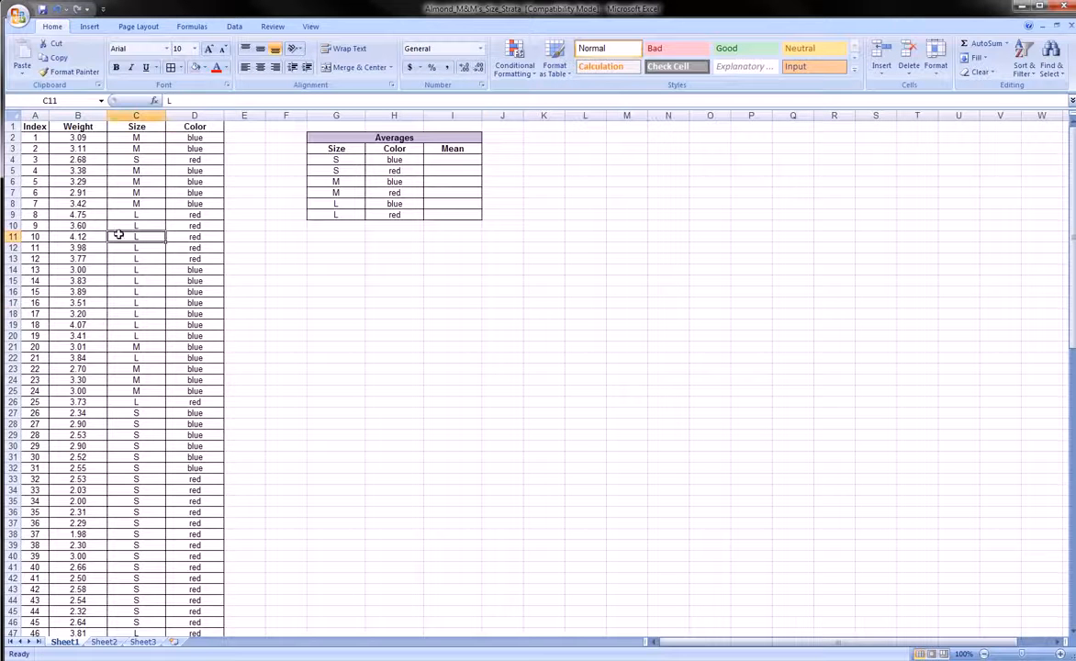
{"action": "left_click", "coordinate": [35, 116]}
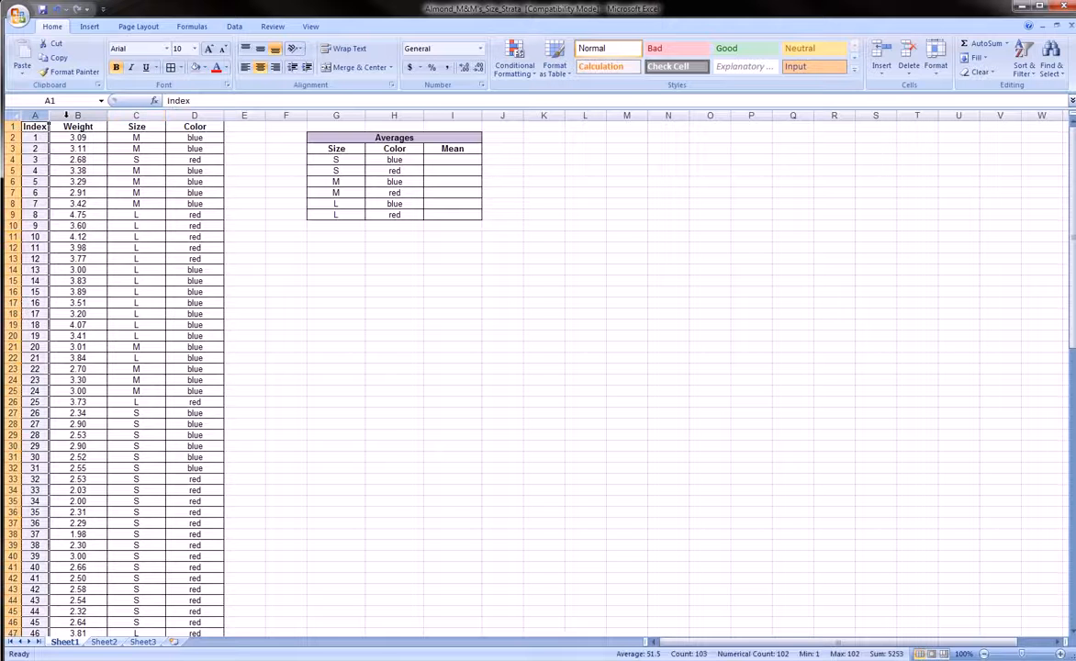
{"action": "left_click", "coordinate": [79, 116]}
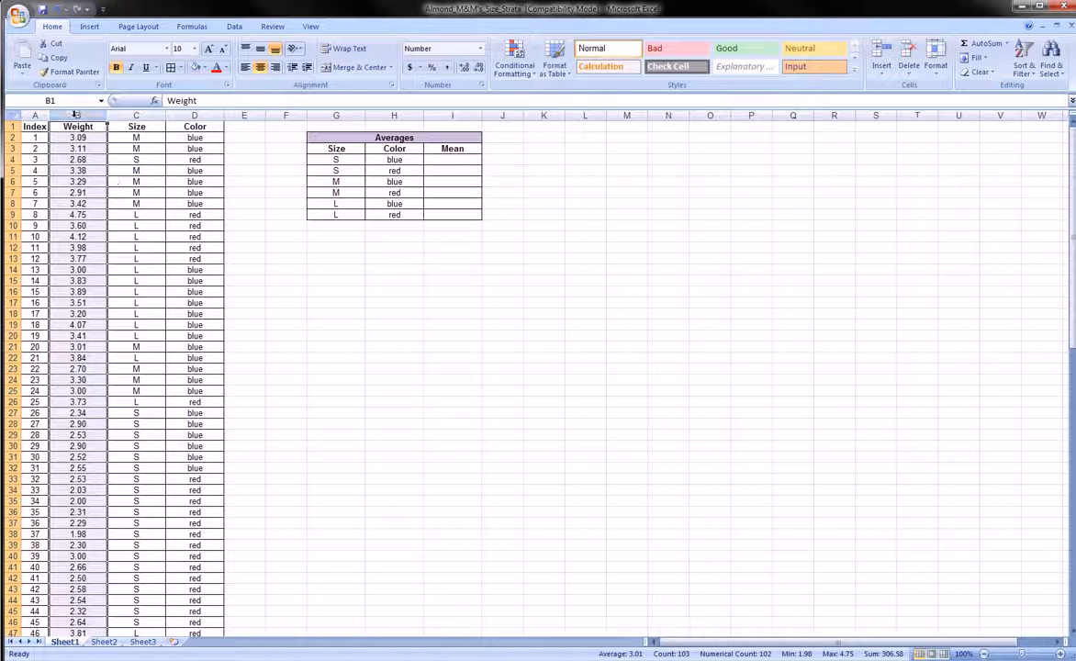
{"action": "left_click", "coordinate": [128, 115]}
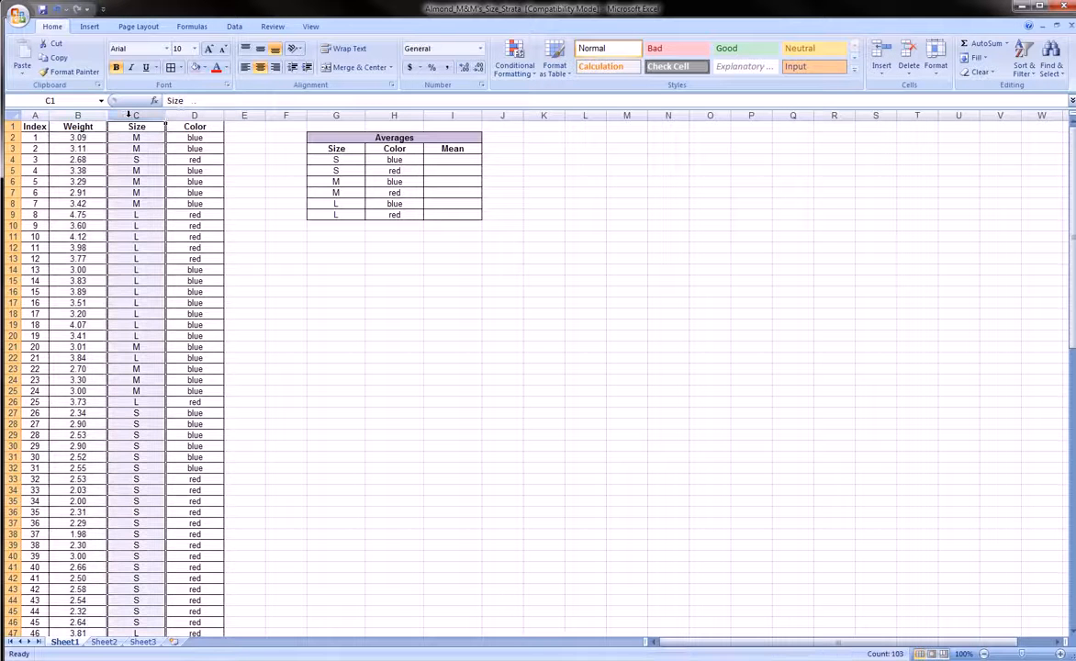
{"action": "left_click", "coordinate": [183, 113]}
{"action": "left_click", "coordinate": [145, 114]}
{"action": "left_click", "coordinate": [178, 115]}
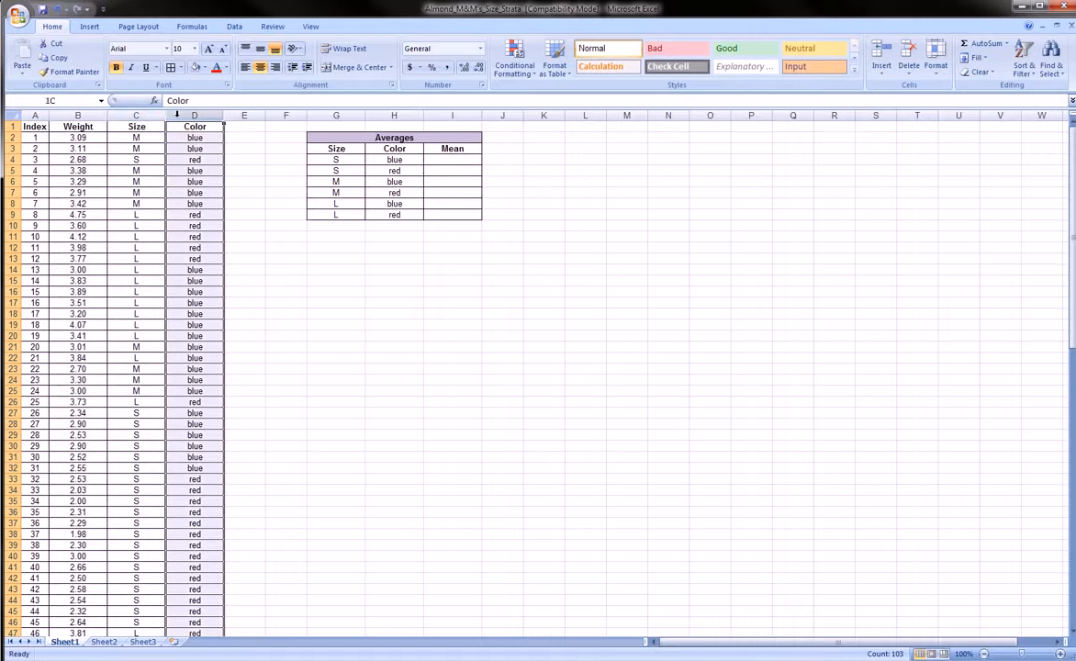
{"action": "left_click", "coordinate": [149, 115]}
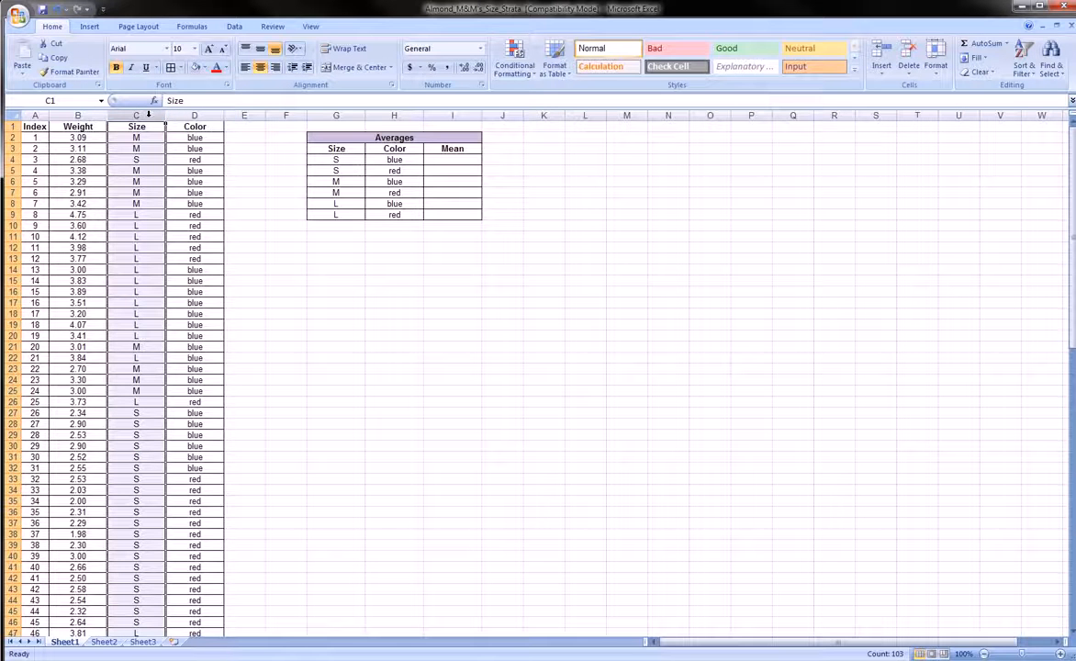
{"action": "left_click", "coordinate": [182, 114]}
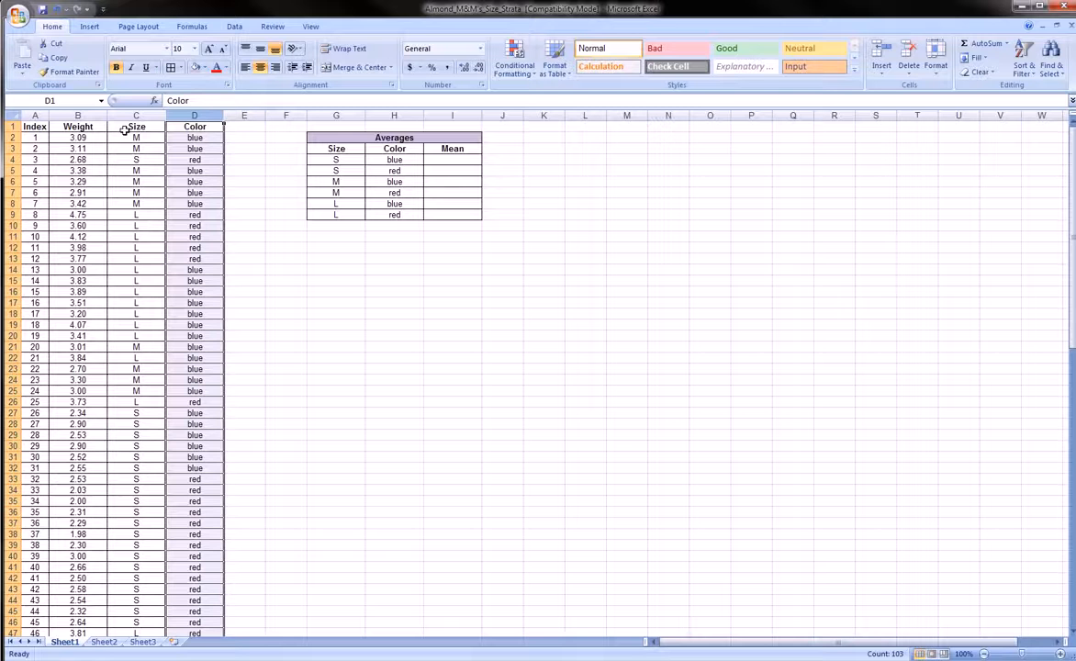
Select the whole Averages table.
{"action": "mouse_move", "coordinate": [320, 137]}
{"action": "left_mouse_down"}
{"action": "mouse_move", "coordinate": [447, 152]}
{"action": "mouse_move", "coordinate": [468, 209]}
{"action": "mouse_move", "coordinate": [459, 215]}
{"action": "left_mouse_up"}
{"action": "mouse_move", "coordinate": [288, 131]}
{"action": "left_mouse_down"}
{"action": "mouse_move", "coordinate": [462, 140]}
{"action": "mouse_move", "coordinate": [517, 216]}
{"action": "mouse_move", "coordinate": [404, 257]}
{"action": "mouse_move", "coordinate": [284, 168]}
{"action": "mouse_move", "coordinate": [298, 144]}
{"action": "left_mouse_up"}
{"action": "key", "text": "Escape"}
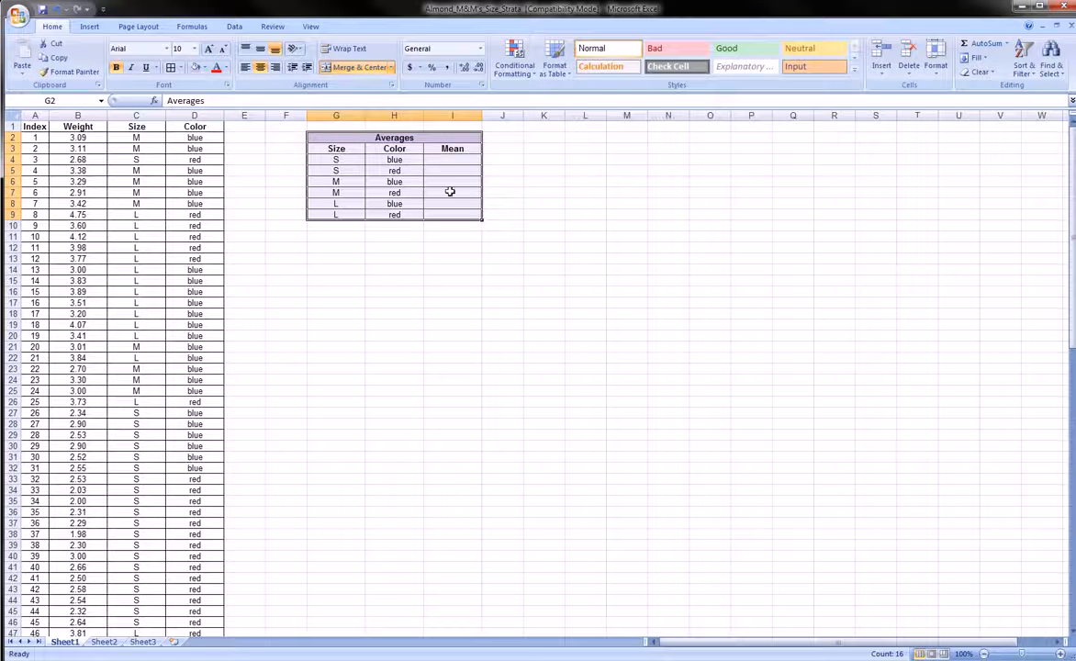
Mark up the Averages table's size–color rows on screen, then clear the marks and deselect.
{"action": "mouse_move", "coordinate": [438, 142]}
{"action": "left_mouse_down"}
{"action": "mouse_move", "coordinate": [484, 195]}
{"action": "mouse_move", "coordinate": [442, 226]}
{"action": "mouse_move", "coordinate": [440, 149]}
{"action": "left_mouse_up"}
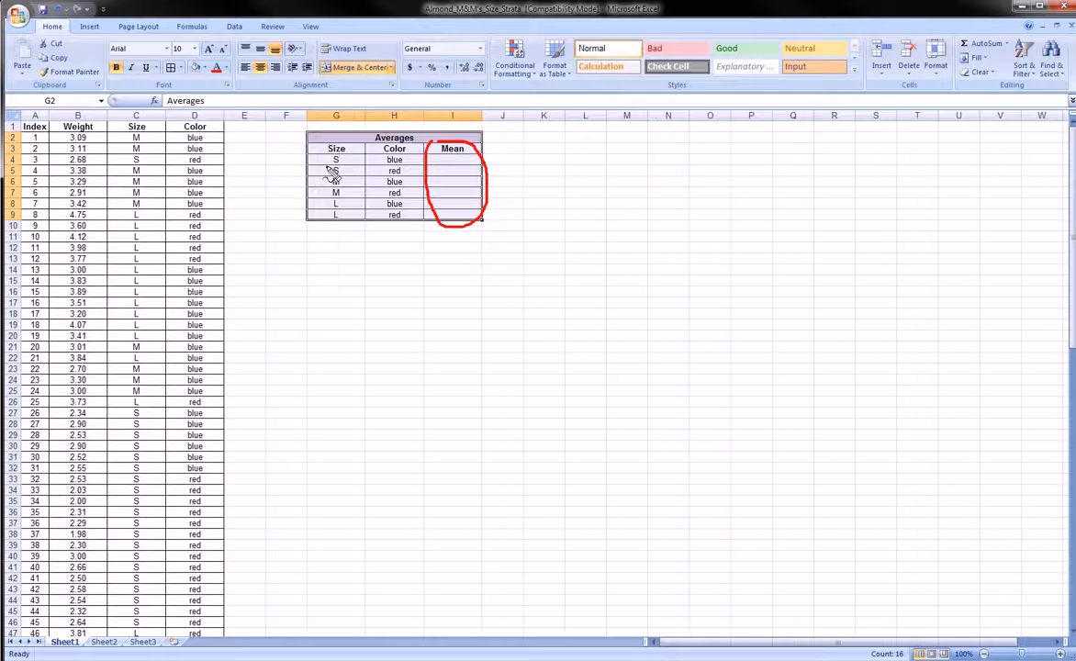
{"action": "left_click_drag", "start_coordinate": [326, 166], "coordinate": [403, 164]}
{"action": "left_click_drag", "start_coordinate": [331, 176], "coordinate": [351, 179]}
{"action": "left_click_drag", "start_coordinate": [389, 175], "coordinate": [399, 175]}
{"action": "mouse_move", "coordinate": [333, 184]}
{"action": "left_mouse_down"}
{"action": "mouse_move", "coordinate": [404, 185]}
{"action": "mouse_move", "coordinate": [344, 197]}
{"action": "mouse_move", "coordinate": [400, 197]}
{"action": "left_mouse_up"}
{"action": "left_click_drag", "start_coordinate": [332, 208], "coordinate": [402, 206]}
{"action": "left_click_drag", "start_coordinate": [331, 218], "coordinate": [401, 217]}
{"action": "key", "text": "Escape"}
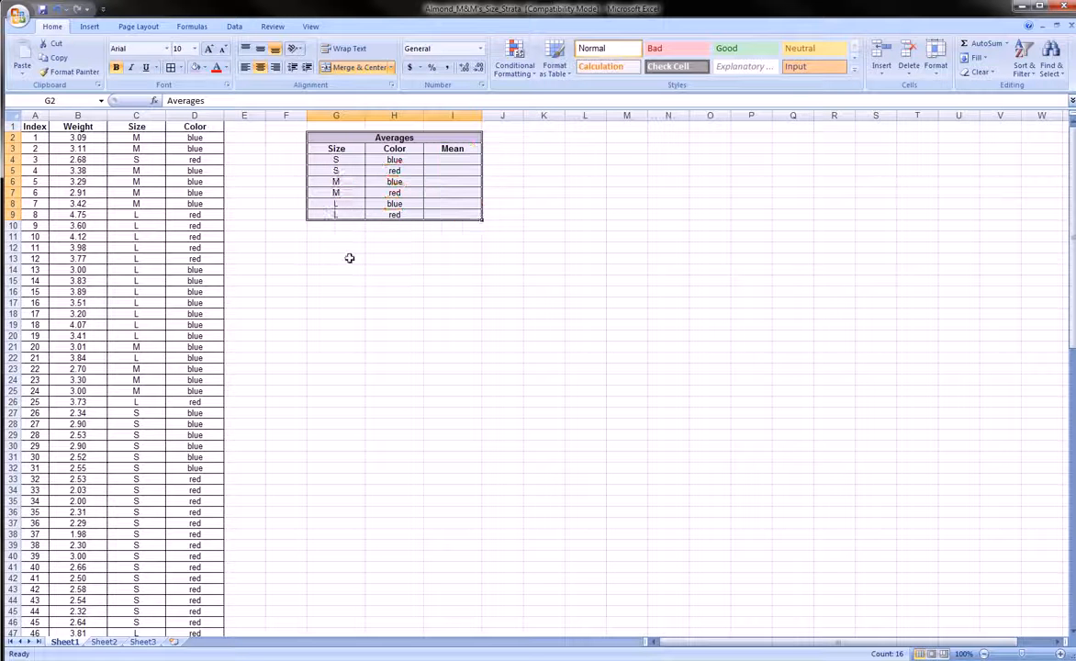
{"action": "left_click", "coordinate": [342, 257]}
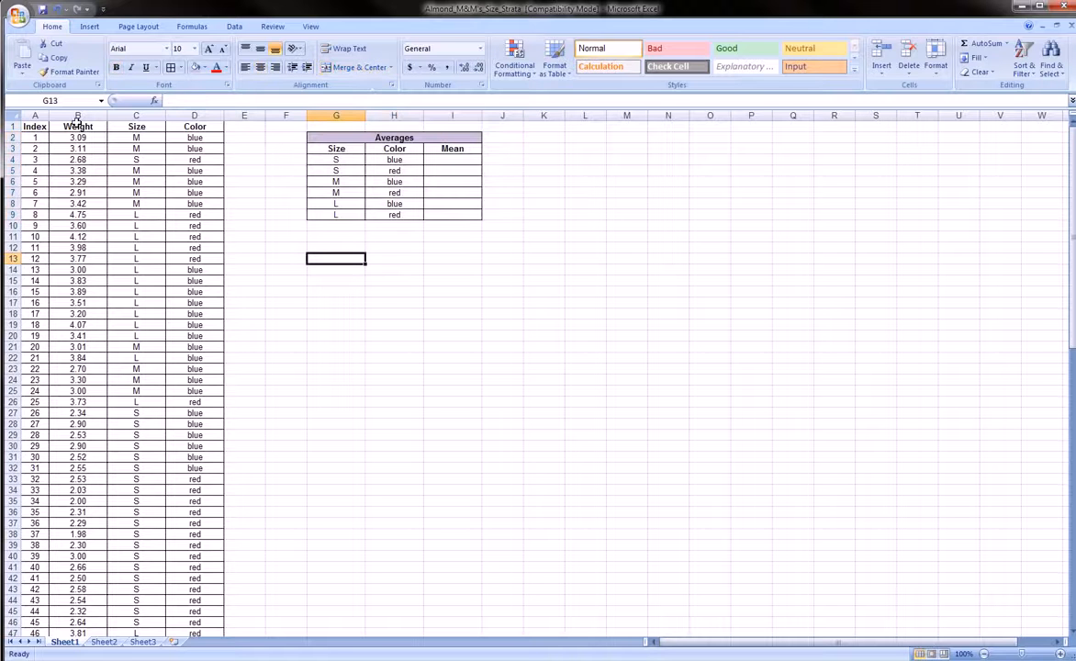
Check the Size column and weights B2:B6 from I4, then zoom the sheet to 115%.
{"action": "left_click", "coordinate": [136, 114]}
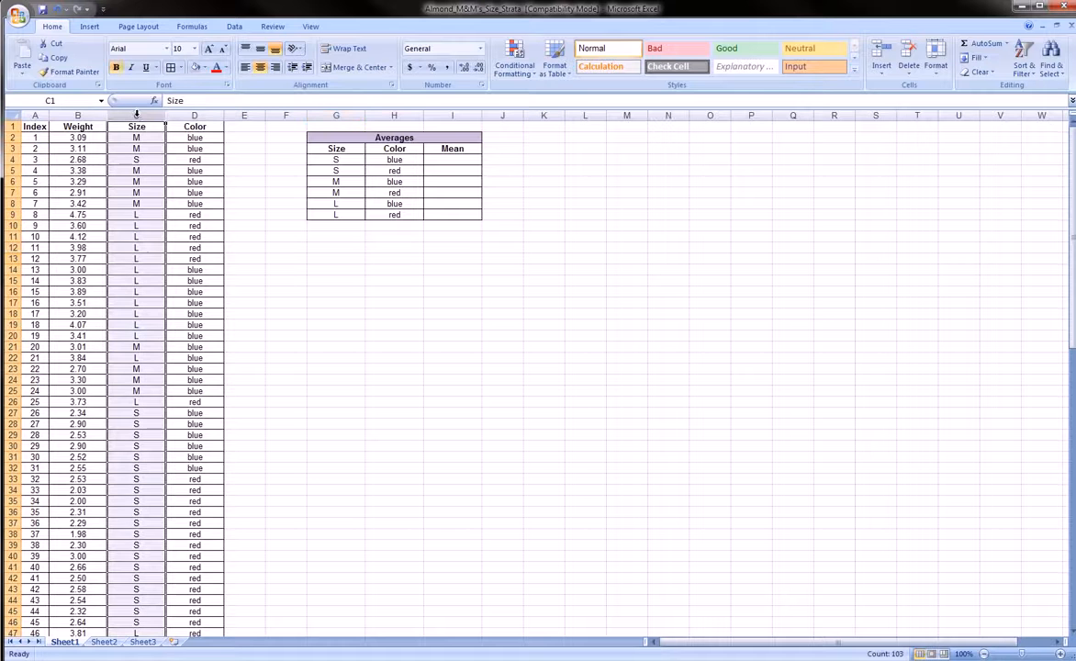
{"action": "left_click", "coordinate": [437, 162]}
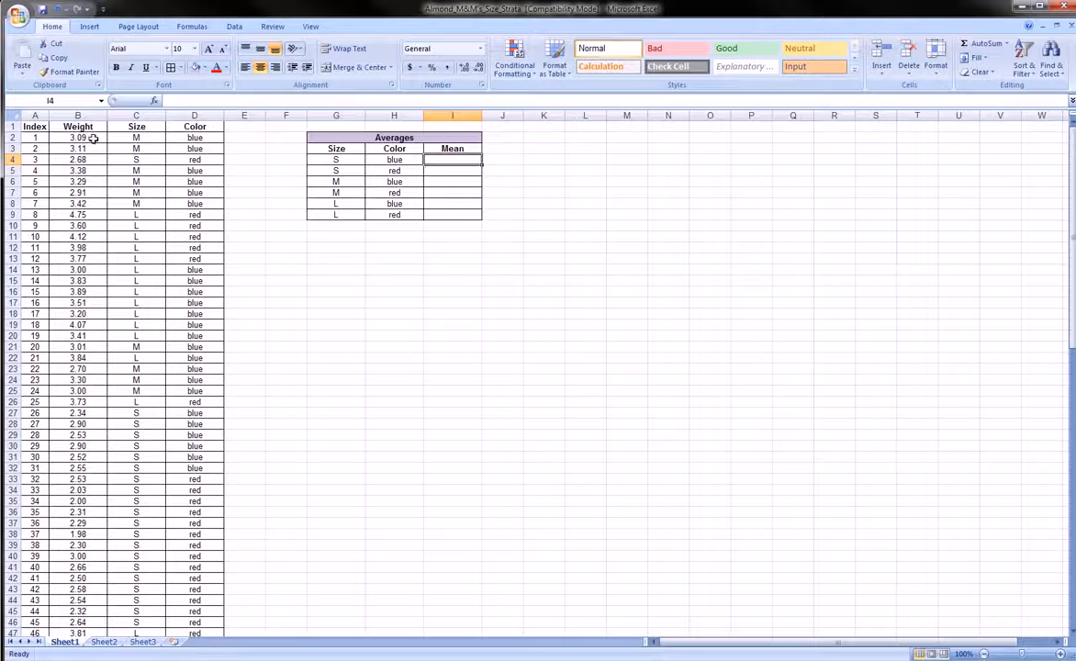
{"action": "left_click_drag", "start_coordinate": [93, 138], "coordinate": [95, 178]}
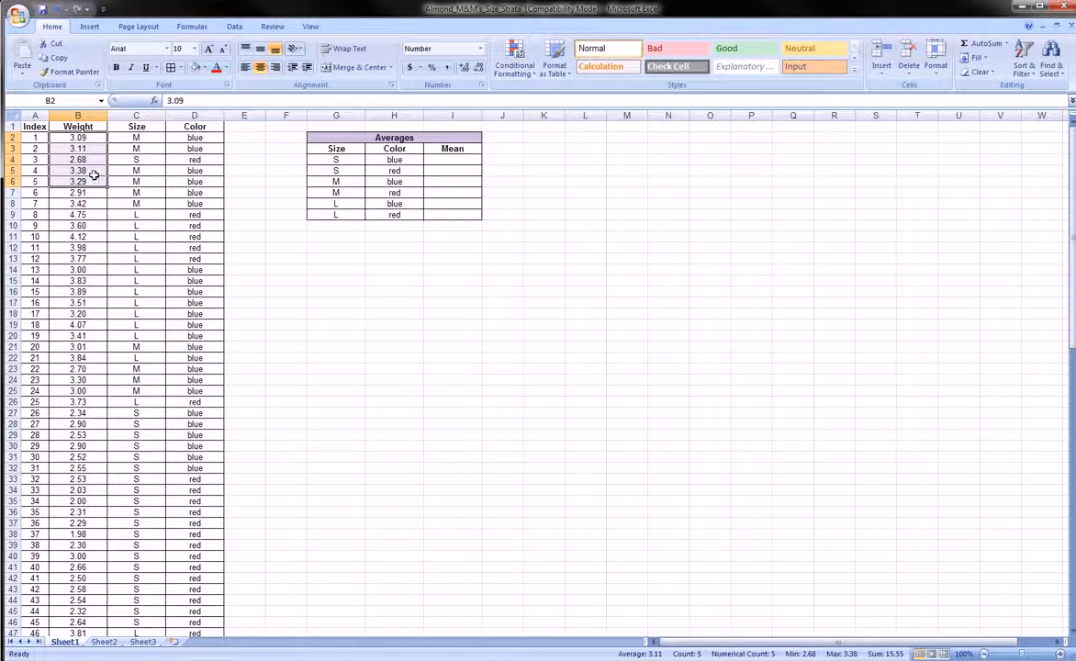
{"action": "left_click", "coordinate": [438, 160]}
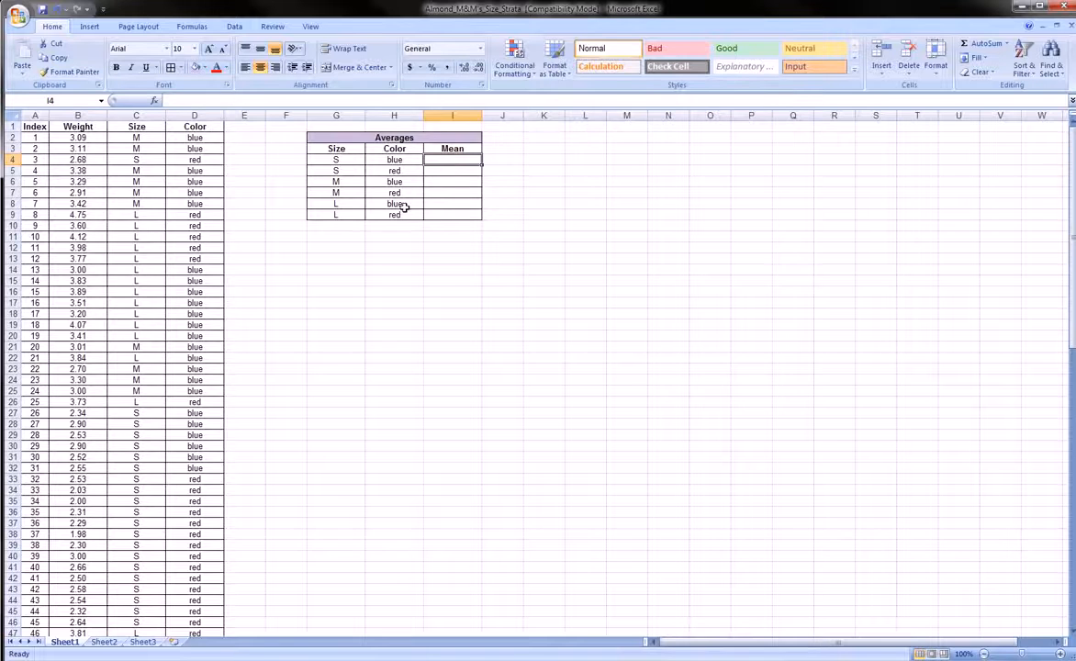
{"action": "scroll", "coordinate": [449, 293], "scroll_direction": "up", "scroll_amount": 1, "text": "ctrl"}
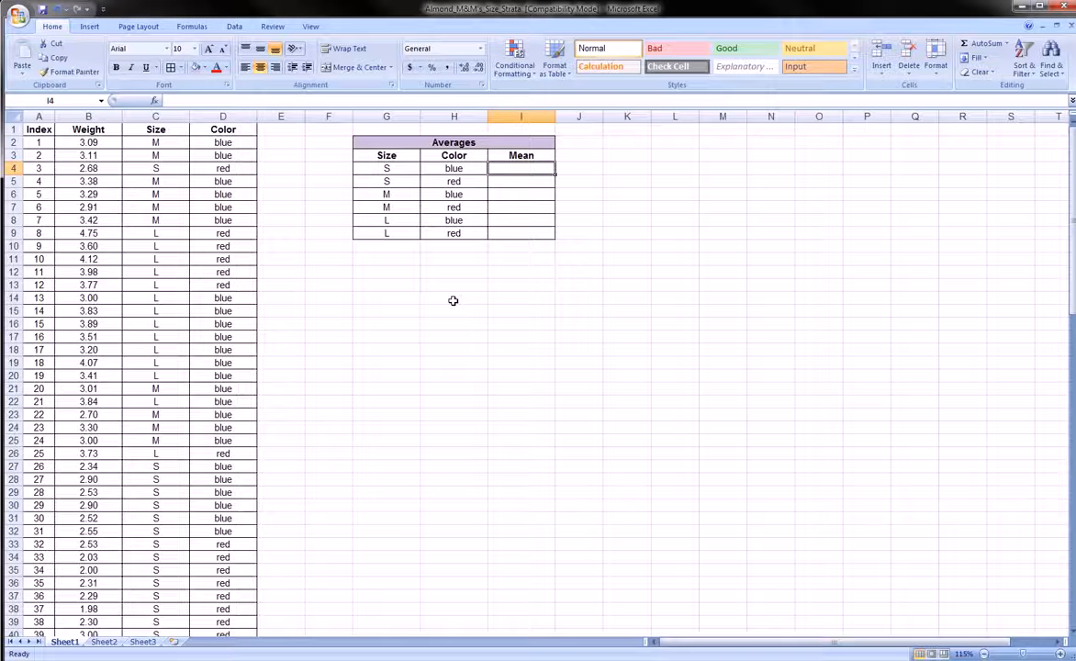
Start =averageifs( in I4 using the weight range B2:B103.
{"action": "type", "text": "=avergae"}
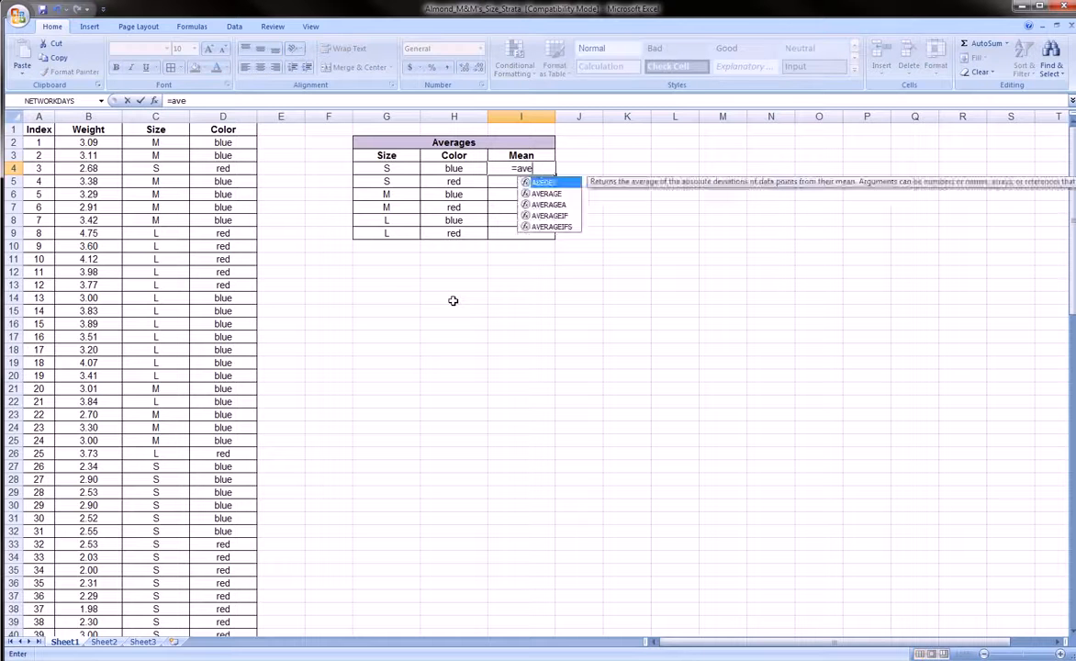
{"action": "key", "text": "BackSpace"}
{"action": "key", "text": "BackSpace"}
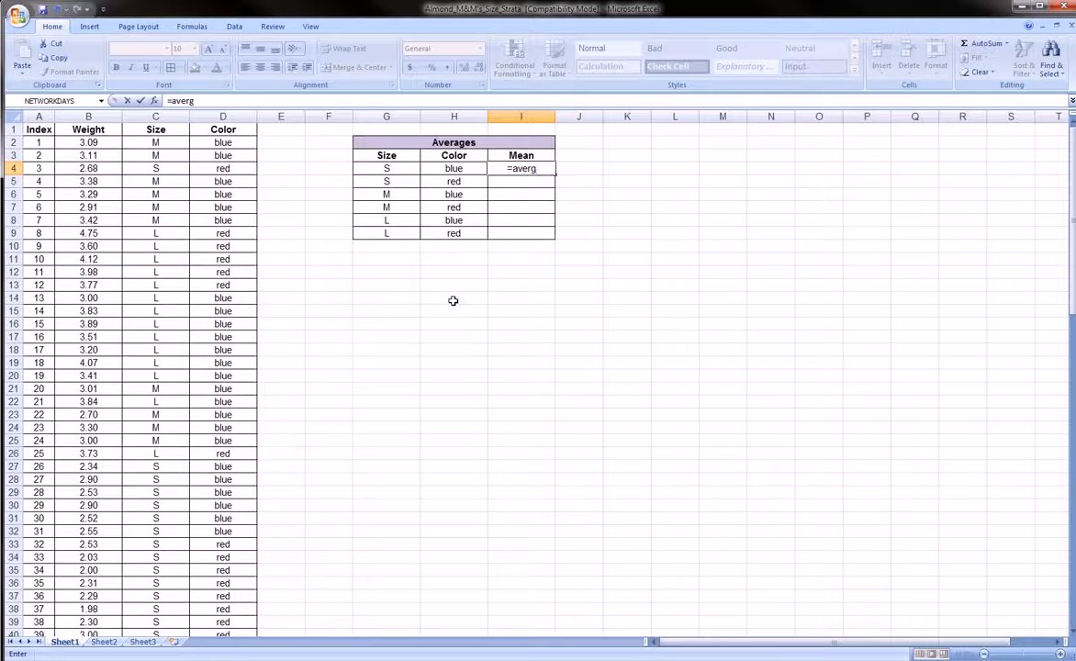
{"action": "key", "text": "BackSpace"}
{"action": "type", "text": "ageifs"}
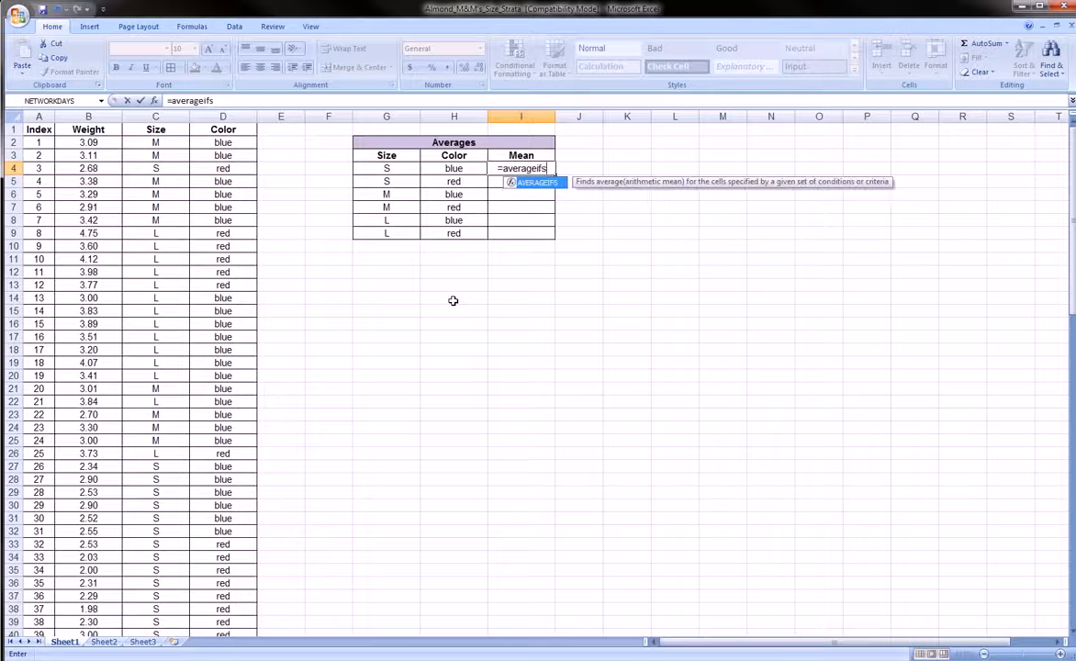
{"action": "type", "text": "("}
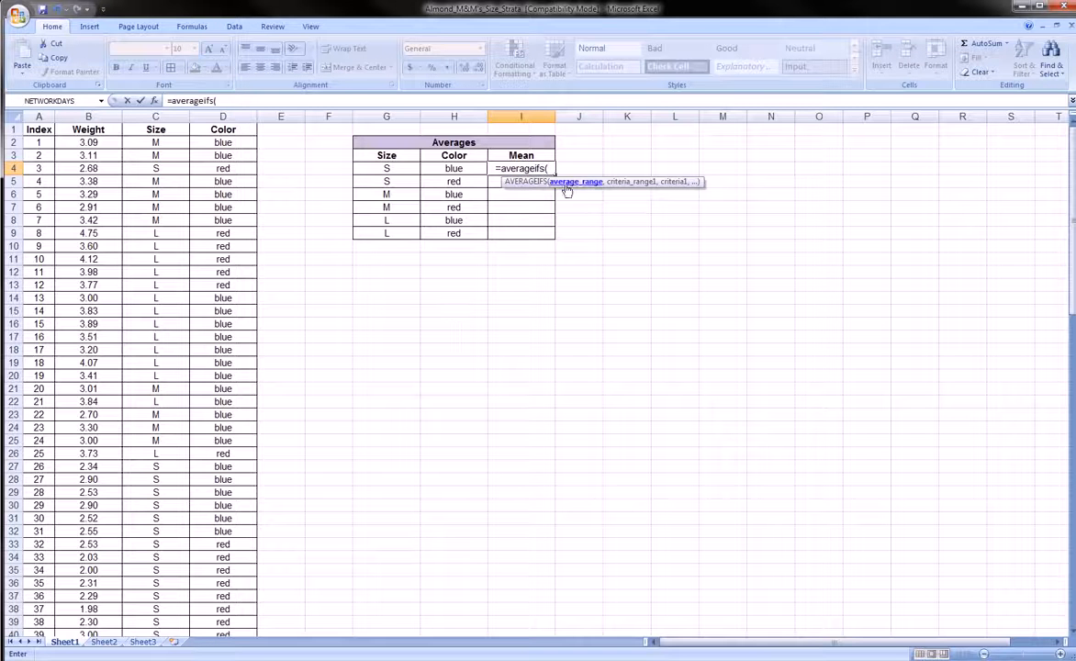
{"action": "left_click", "coordinate": [92, 143]}
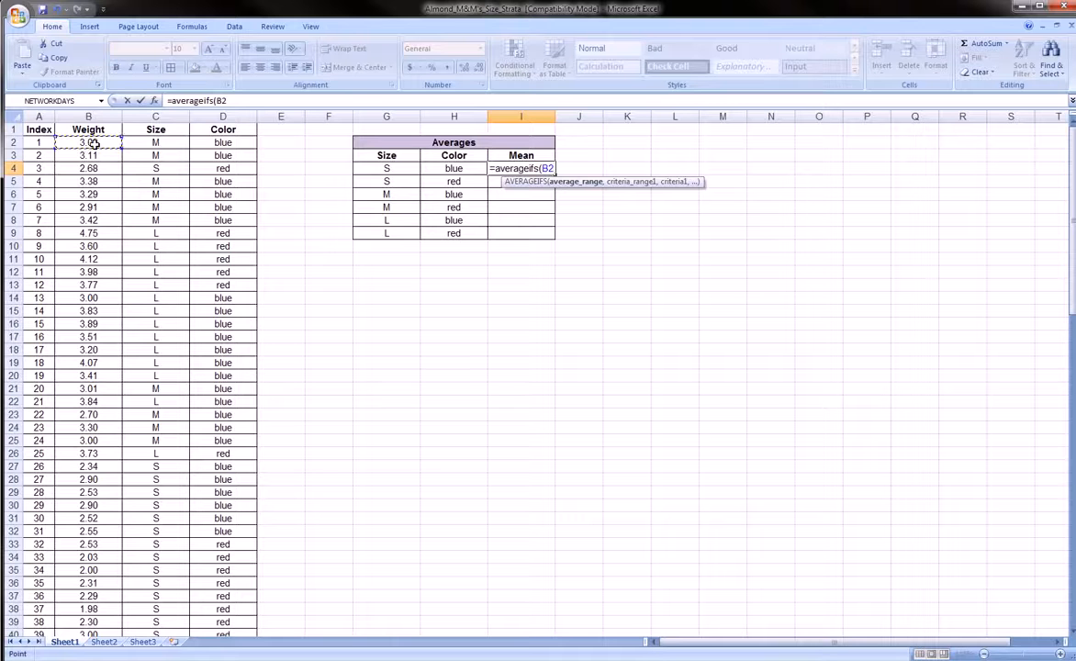
{"action": "key", "text": "ctrl+shift+Down"}
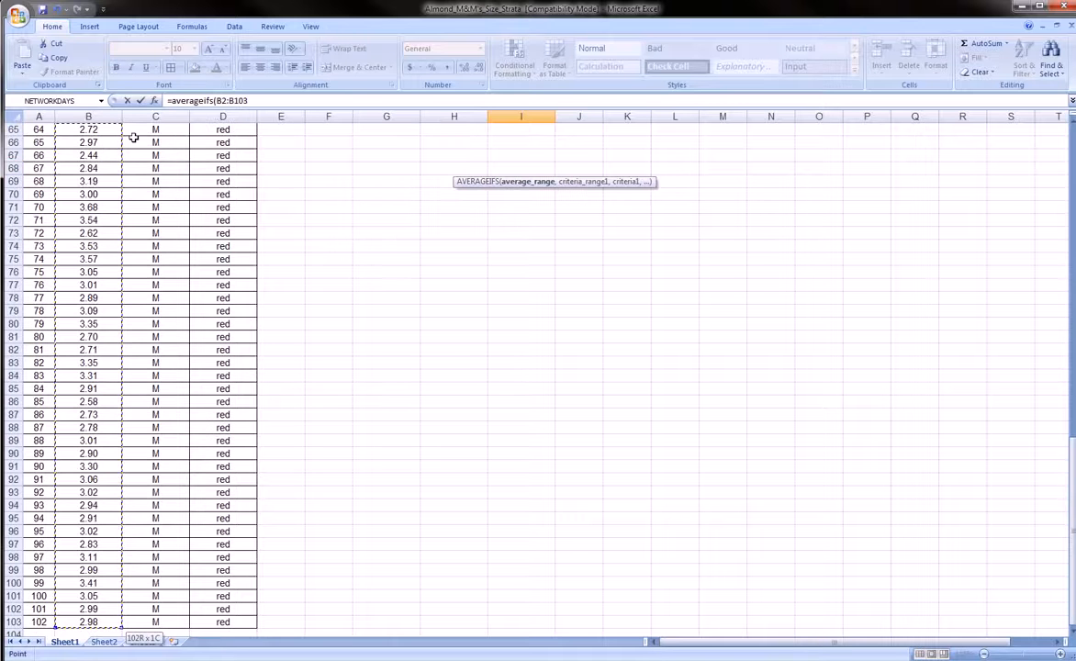
{"action": "scroll", "coordinate": [149, 217], "scroll_direction": "up", "scroll_amount": 20}
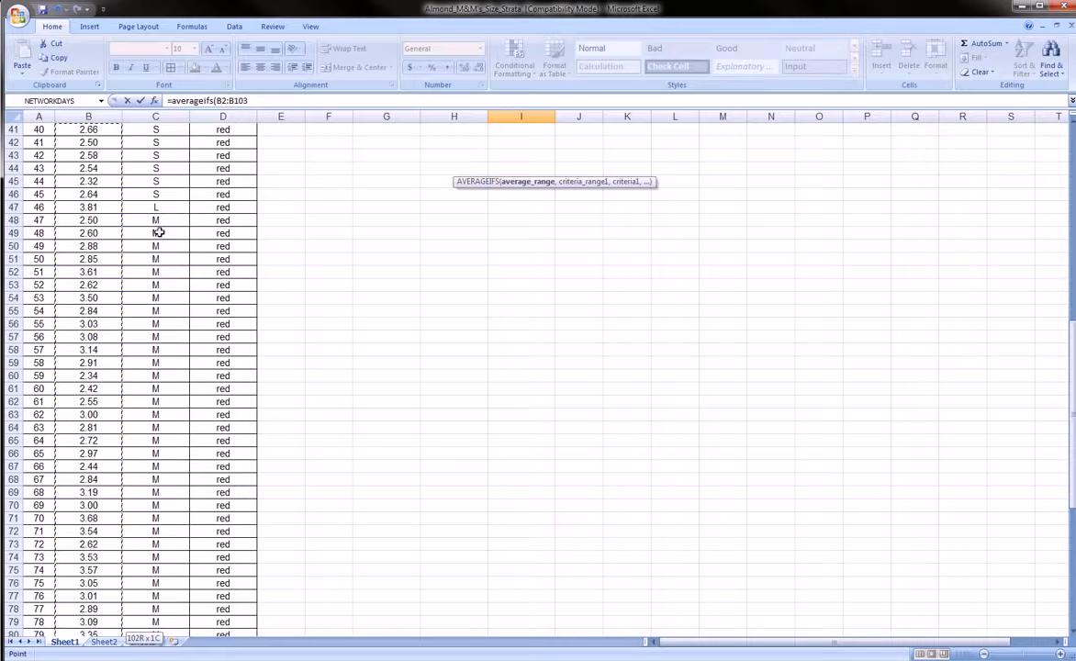
Make the weight range absolute as $B$2:$B$103 and add a comma.
{"action": "left_click", "coordinate": [217, 101]}
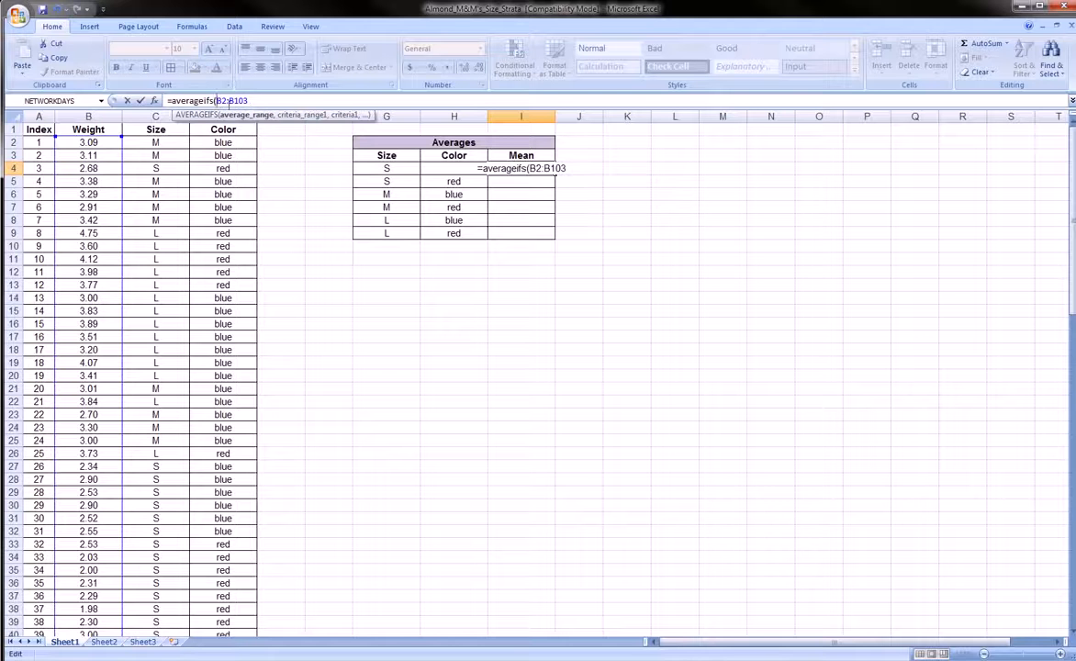
{"action": "type", "text": "$"}
{"action": "left_click", "coordinate": [227, 101]}
{"action": "type", "text": "$"}
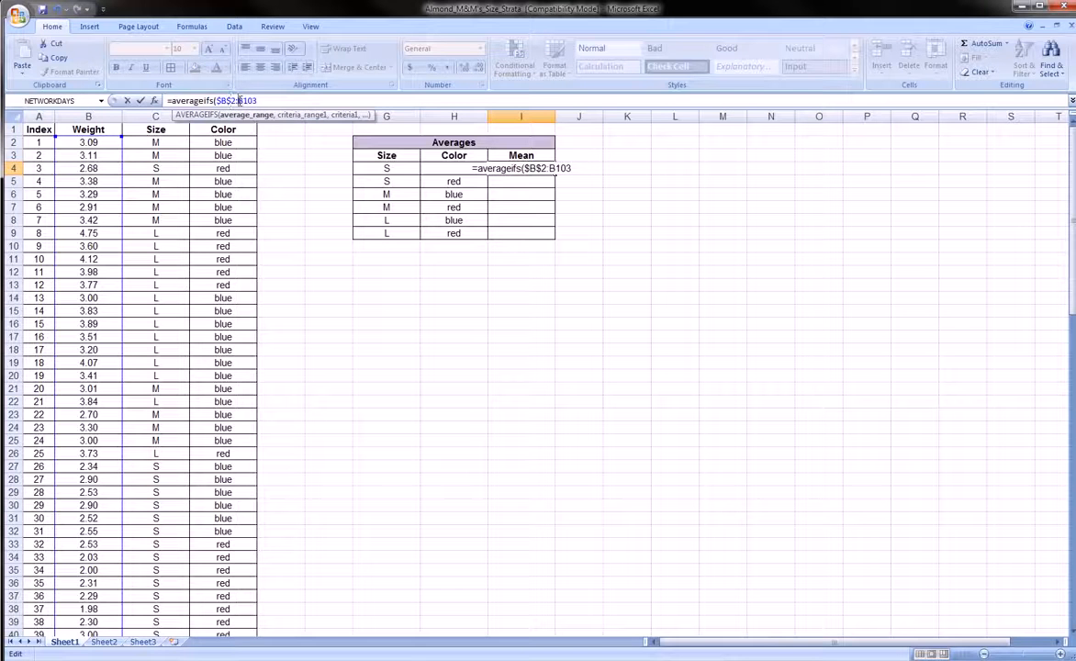
{"action": "left_click", "coordinate": [239, 101]}
{"action": "type", "text": "$"}
{"action": "left_click", "coordinate": [245, 101]}
{"action": "type", "text": "$B$"}
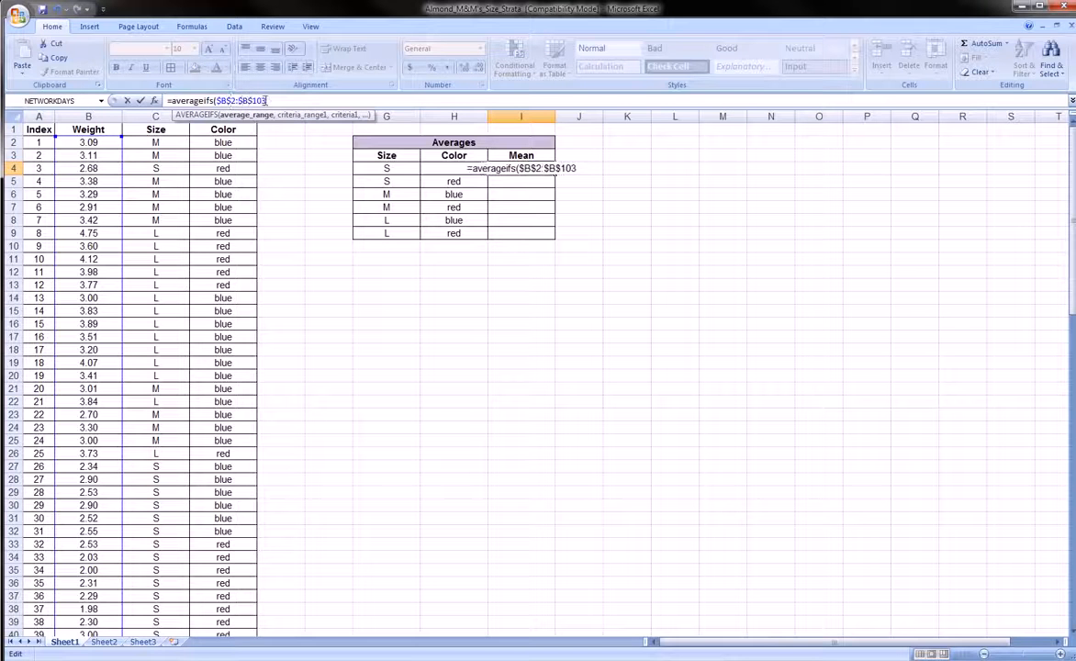
{"action": "left_click", "coordinate": [271, 101]}
{"action": "type", "text": ","}
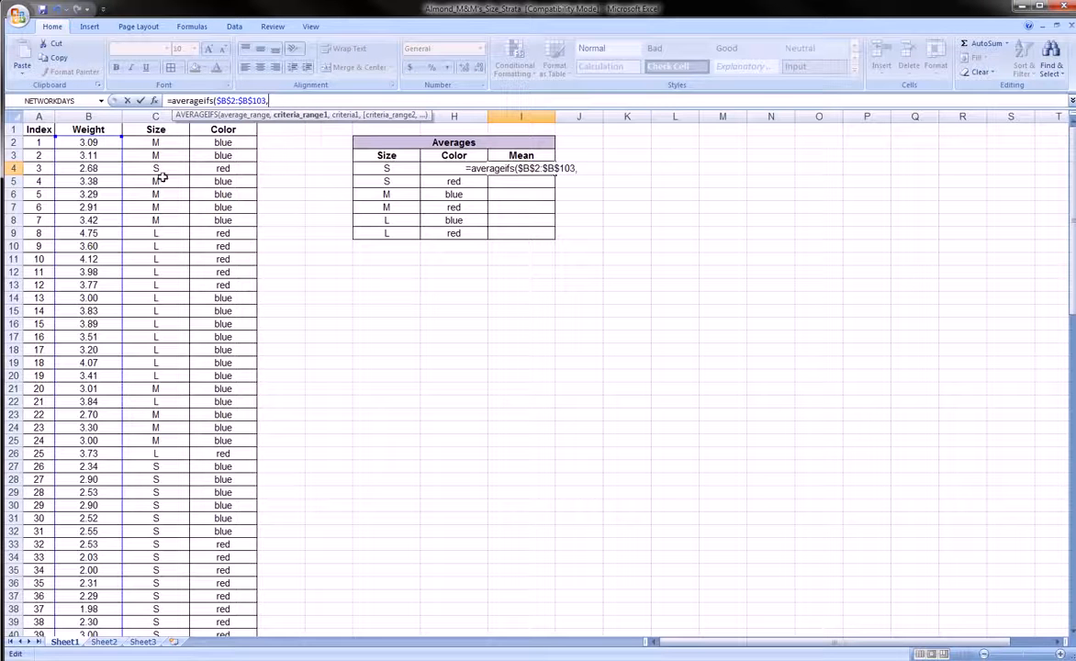
Add the Size range C2:C103, locked as $C$2:$C$103, followed by a comma.
{"action": "left_click", "coordinate": [164, 144]}
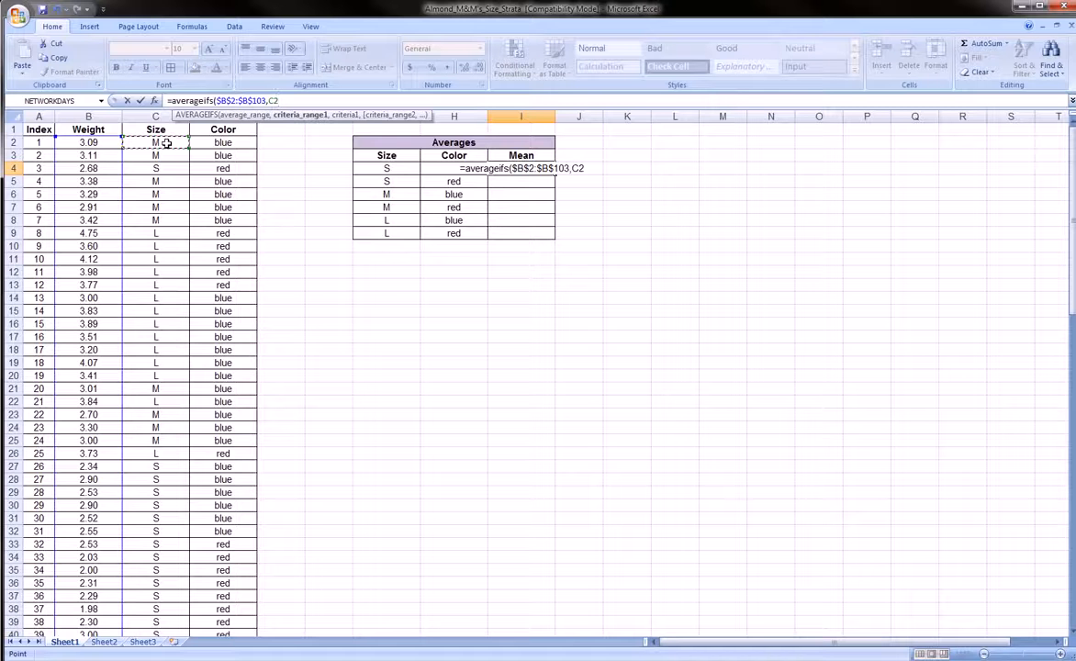
{"action": "key", "text": "ctrl+shift+Down"}
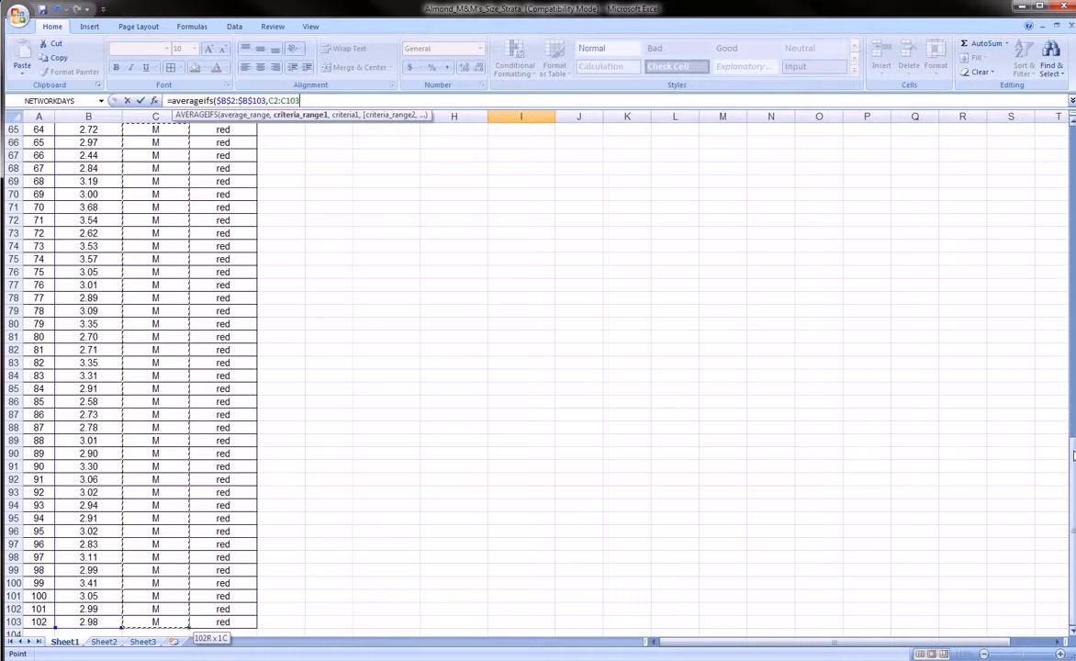
{"action": "left_click_drag", "start_coordinate": [1073, 456], "coordinate": [1072, 220]}
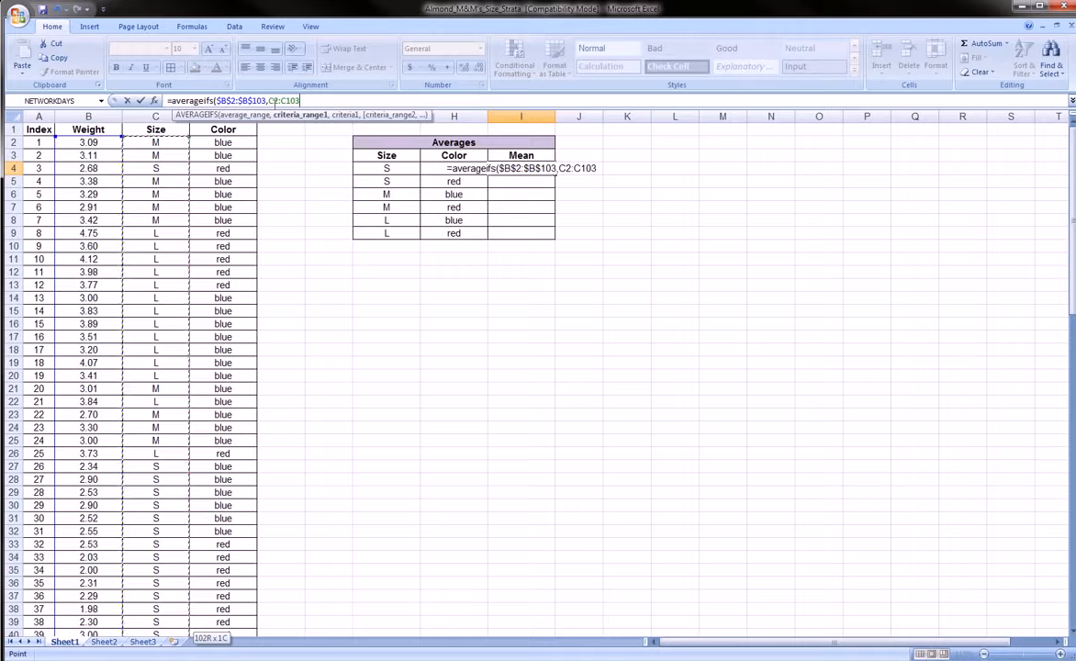
{"action": "left_click", "coordinate": [269, 101]}
{"action": "type", "text": "$"}
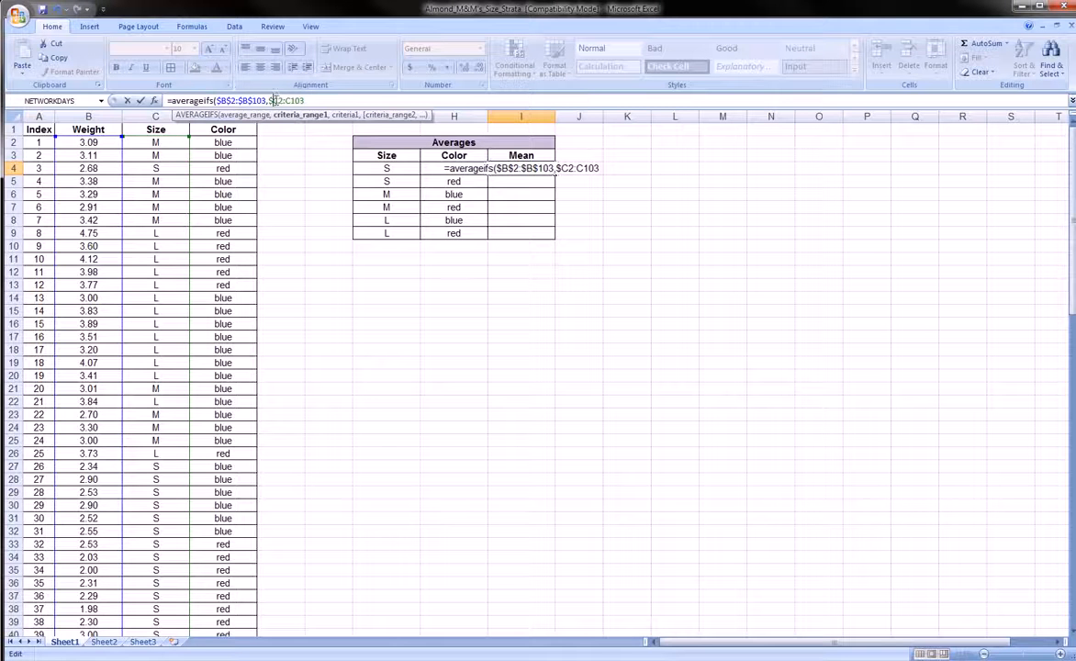
{"action": "left_click", "coordinate": [280, 101]}
{"action": "type", "text": "$"}
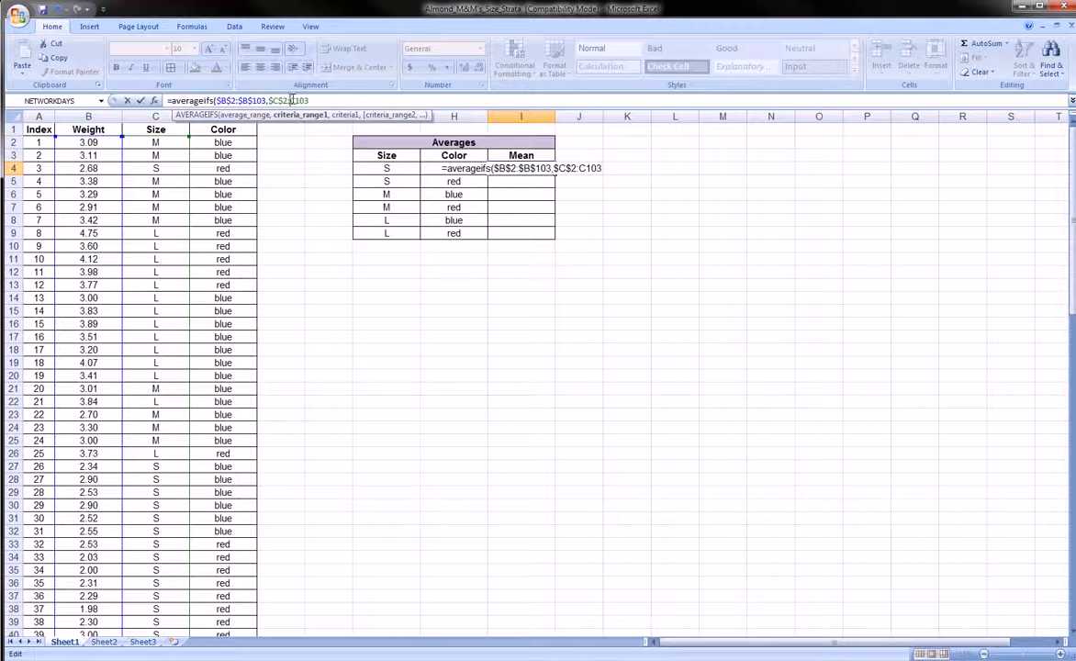
{"action": "left_click", "coordinate": [291, 101]}
{"action": "type", "text": "$"}
{"action": "left_click", "coordinate": [302, 101]}
{"action": "type", "text": "$C$"}
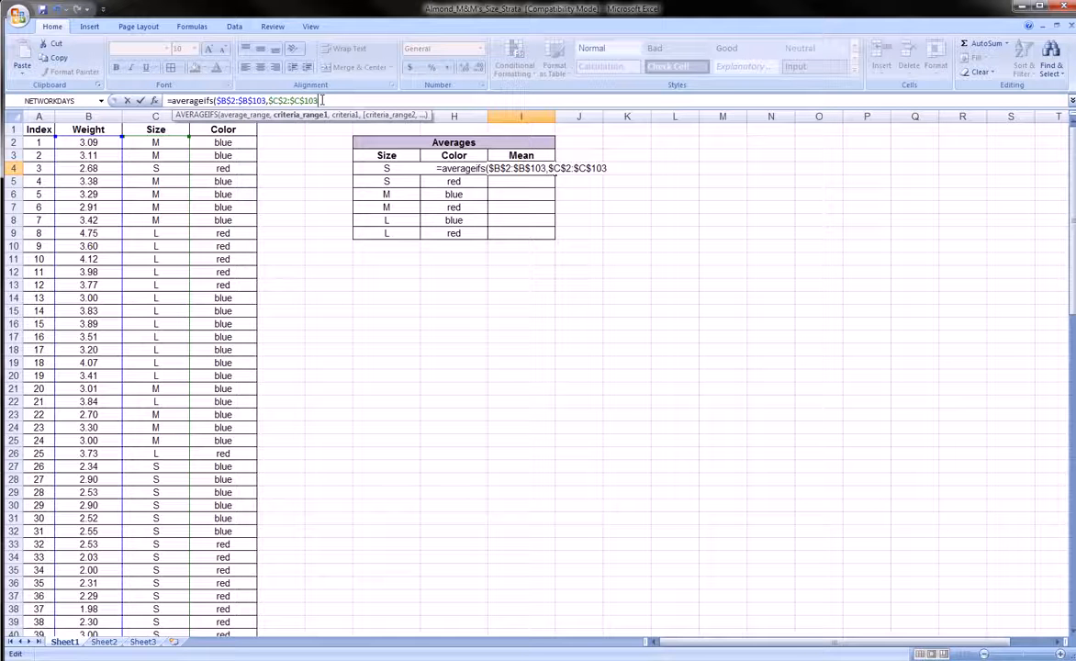
{"action": "type", "text": ","}
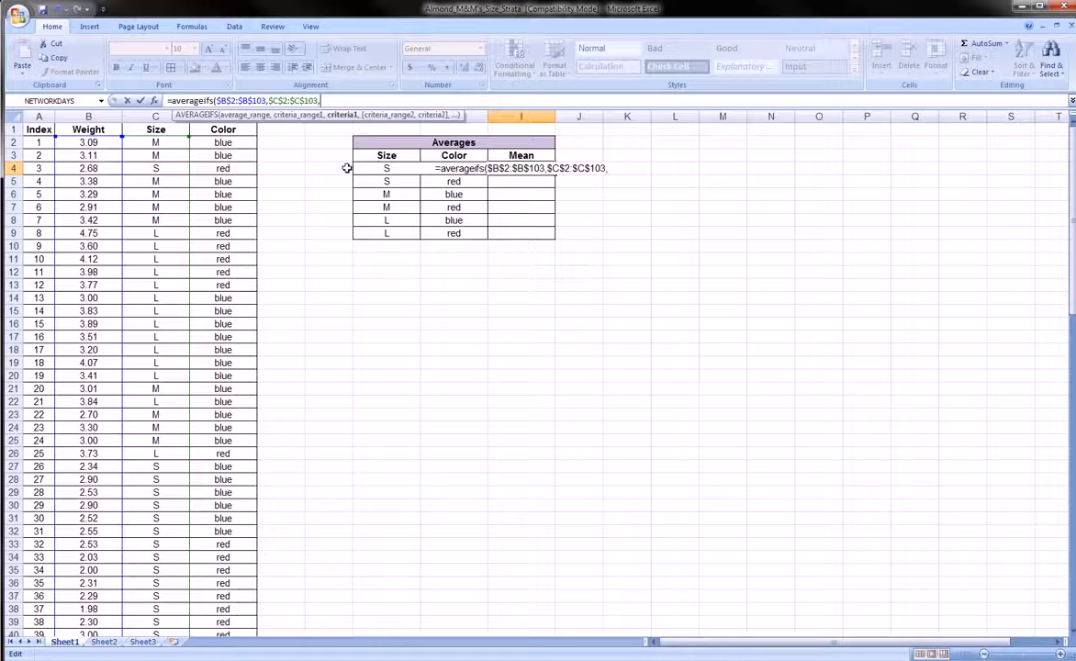
Replace the stray comma with the criterion h4 after the Size range.
{"action": "key", "text": "ctrl+shift+d"}
{"action": "left_click_drag", "start_coordinate": [326, 167], "coordinate": [342, 170]}
{"action": "key", "text": "Escape"}
{"action": "key", "text": "BackSpace"}
{"action": "key", "text": "BackSpace"}
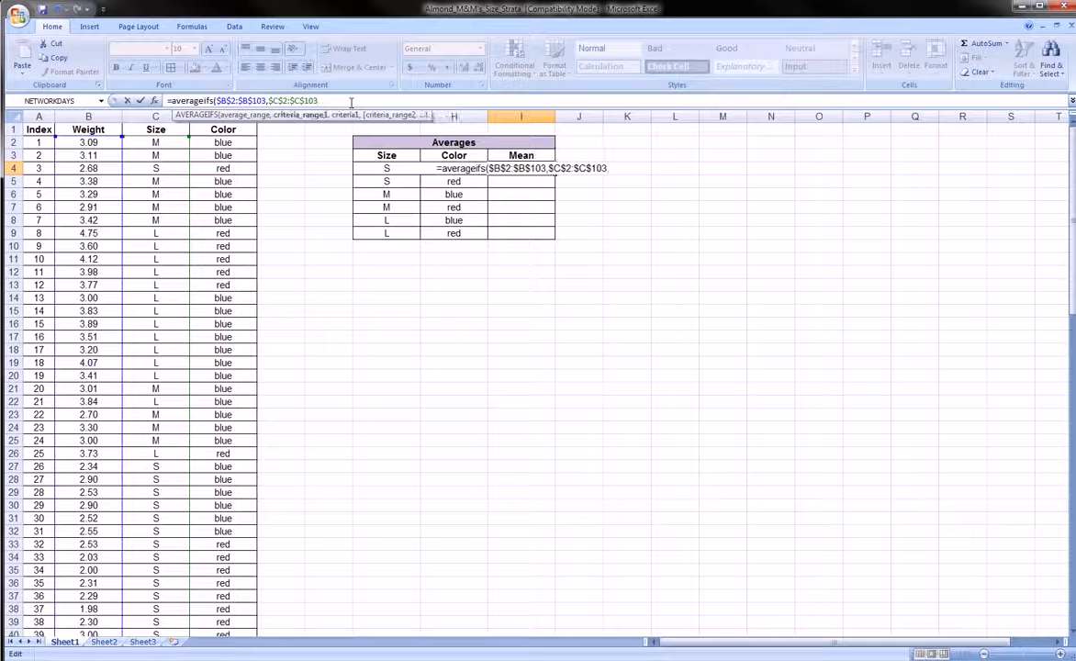
{"action": "type", "text": ","}
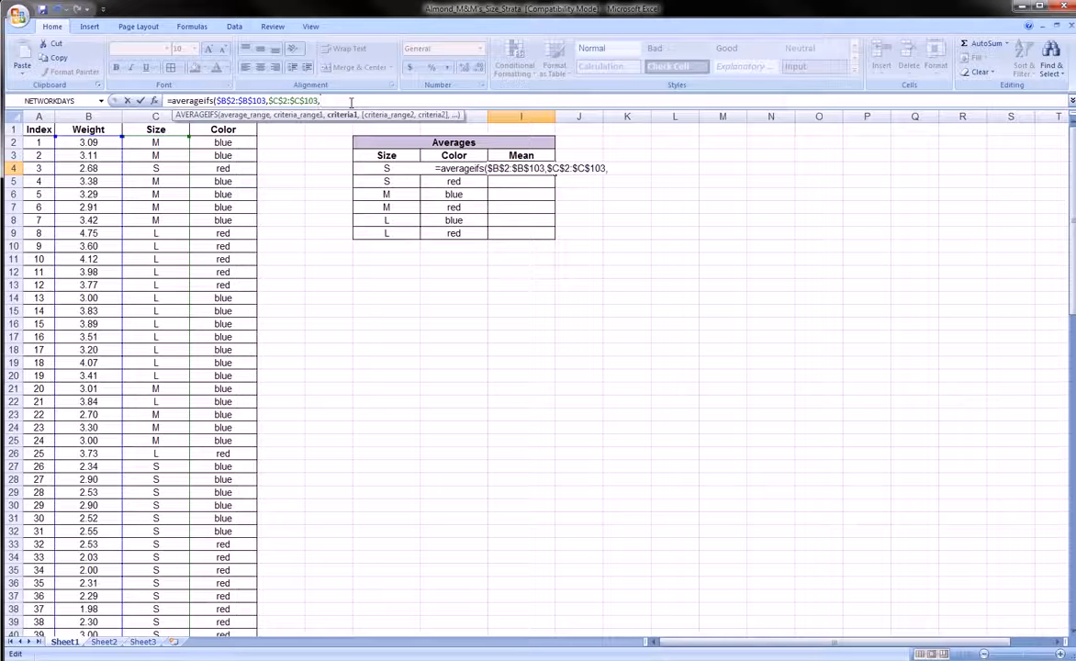
{"action": "type", "text": "h4"}
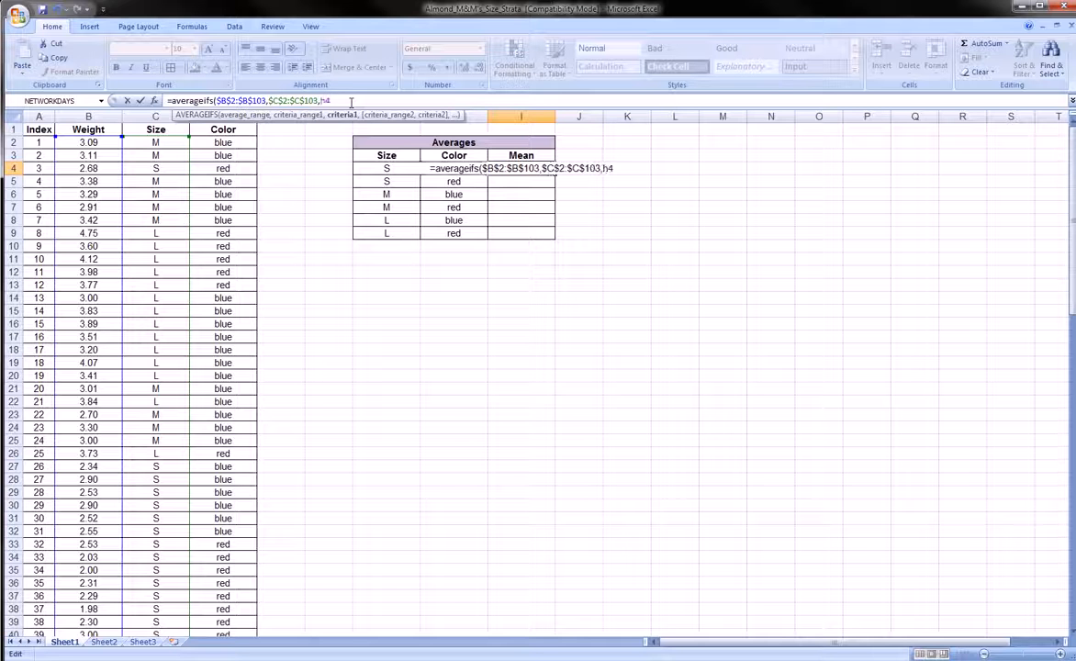
{"action": "type", "text": ","}
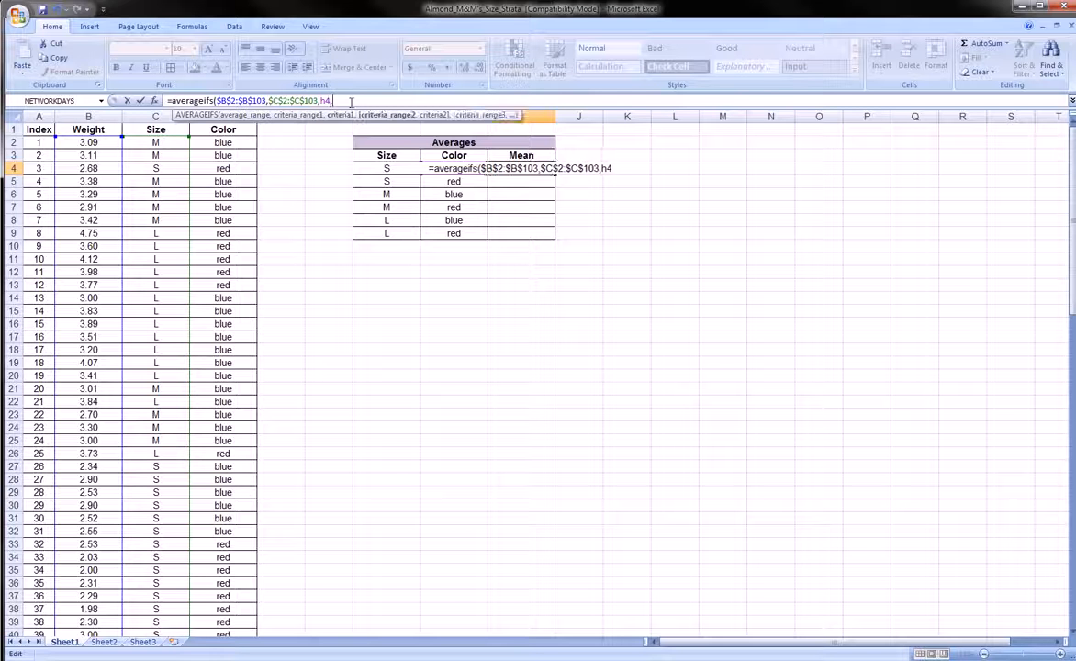
Add the Color range as absolute $D$2:$D$103 followed by a comma.
{"action": "left_click", "coordinate": [230, 140]}
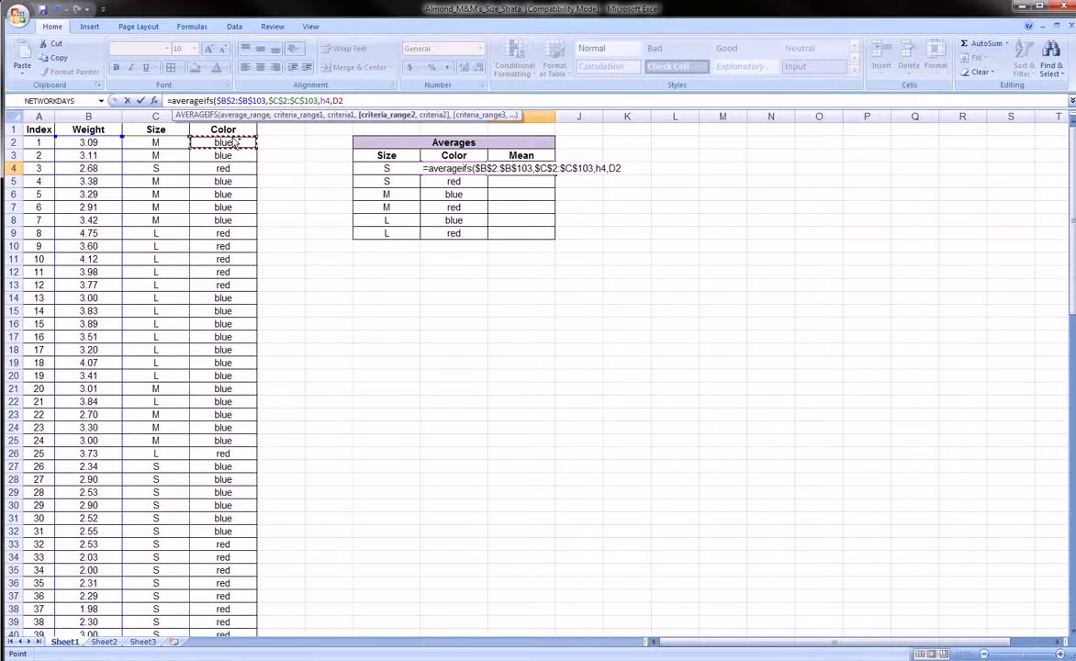
{"action": "key", "text": "ctrl+shift+Down"}
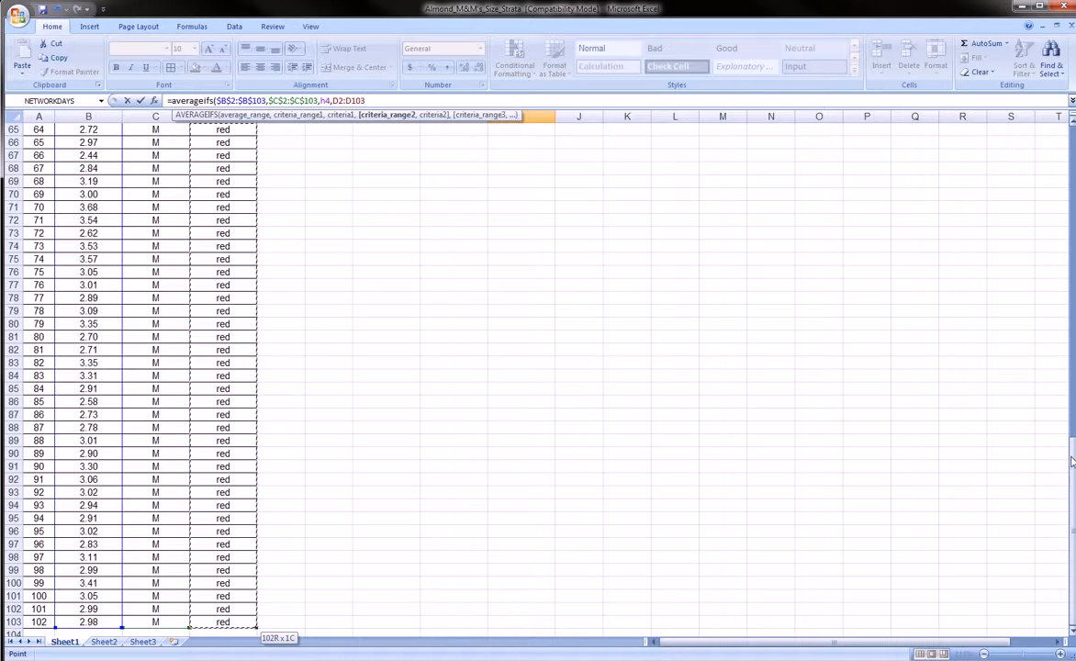
{"action": "left_click_drag", "start_coordinate": [1070, 462], "coordinate": [1071, 450]}
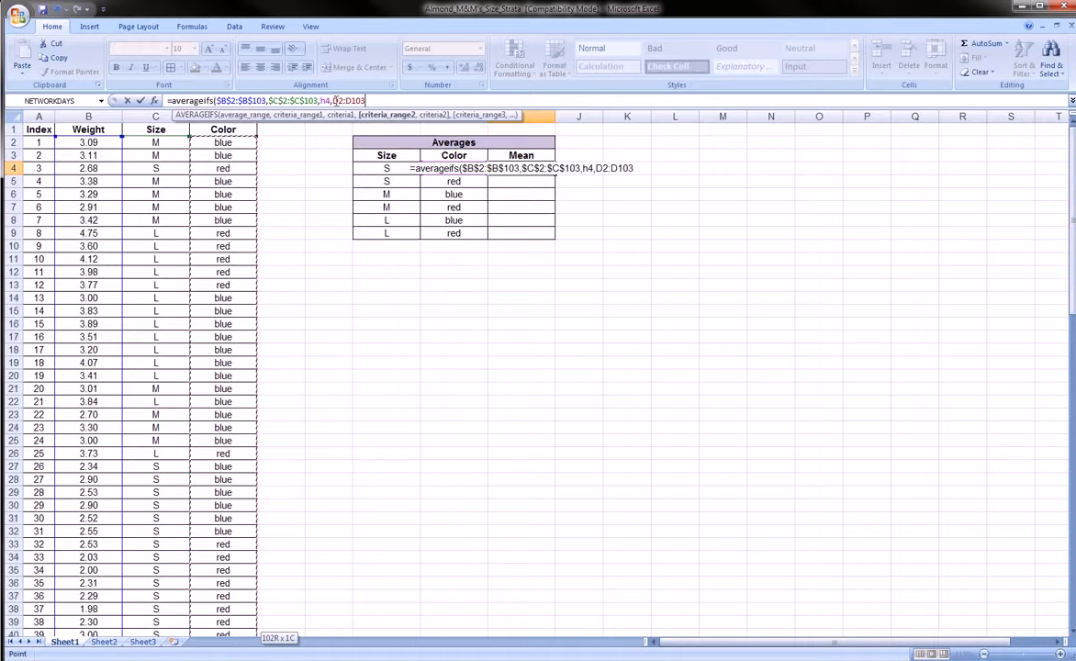
{"action": "left_click", "coordinate": [334, 101]}
{"action": "type", "text": "$"}
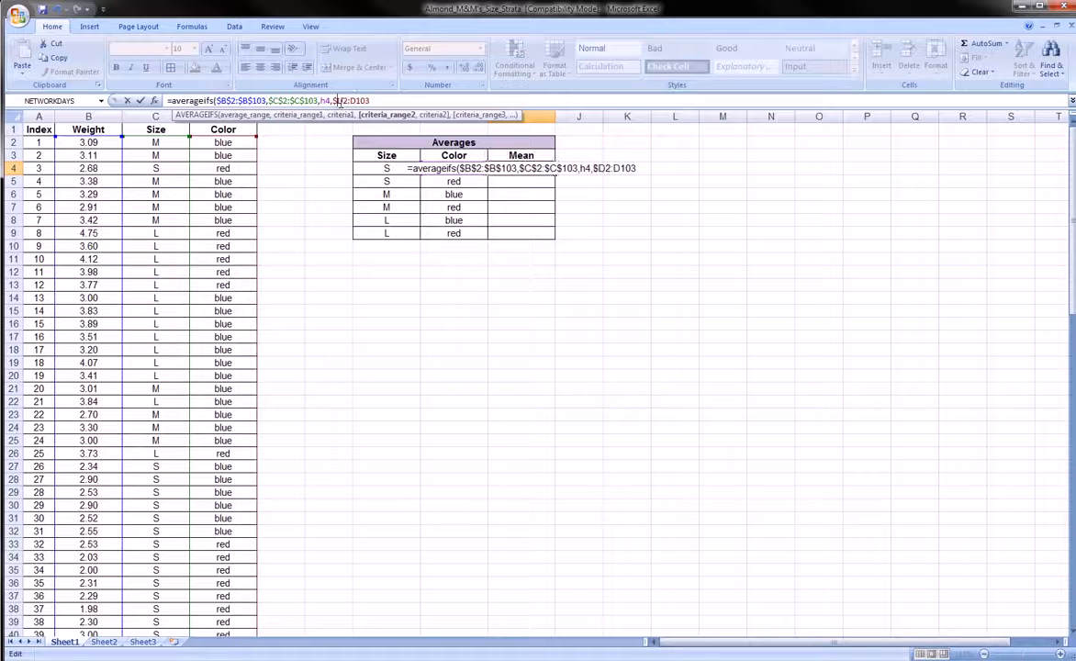
{"action": "left_click", "coordinate": [343, 101]}
{"action": "type", "text": "$"}
{"action": "left_click", "coordinate": [357, 101]}
{"action": "type", "text": "$"}
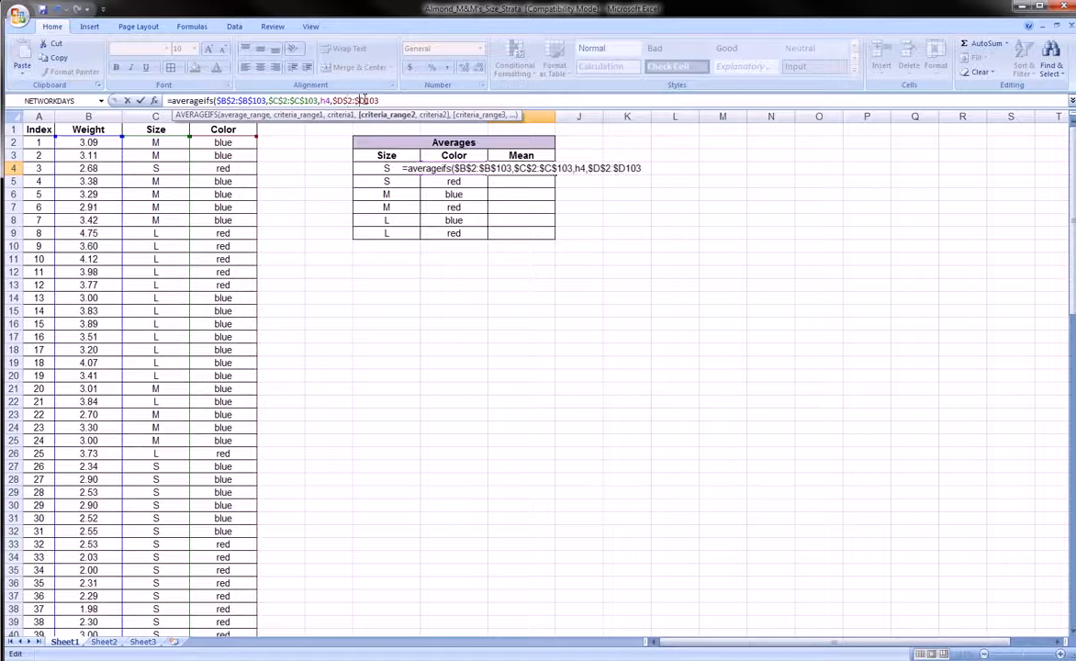
{"action": "left_click", "coordinate": [365, 101]}
{"action": "type", "text": "$103"}
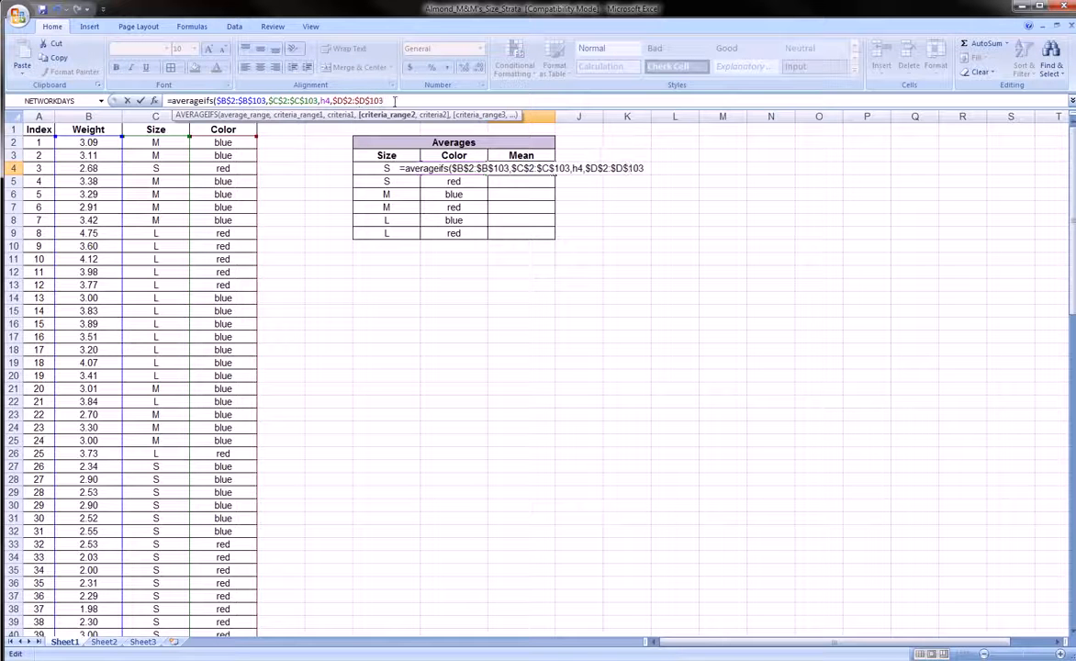
{"action": "type", "text": ","}
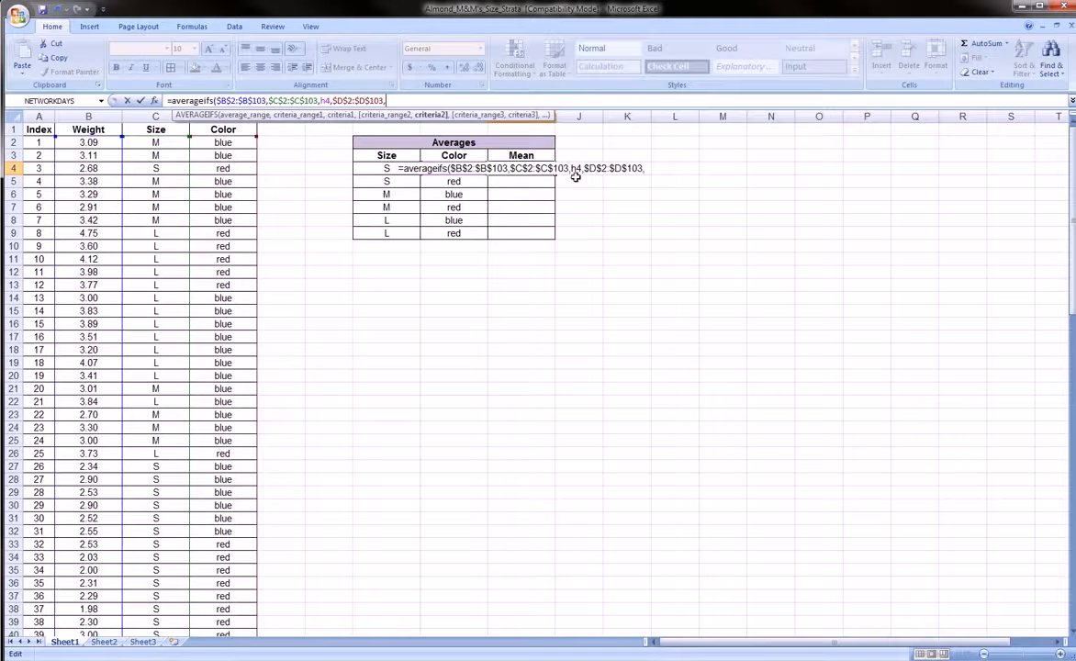
Add criterion h4, change the first criterion to g44, close and enter the formula.
{"action": "type", "text": "h4"}
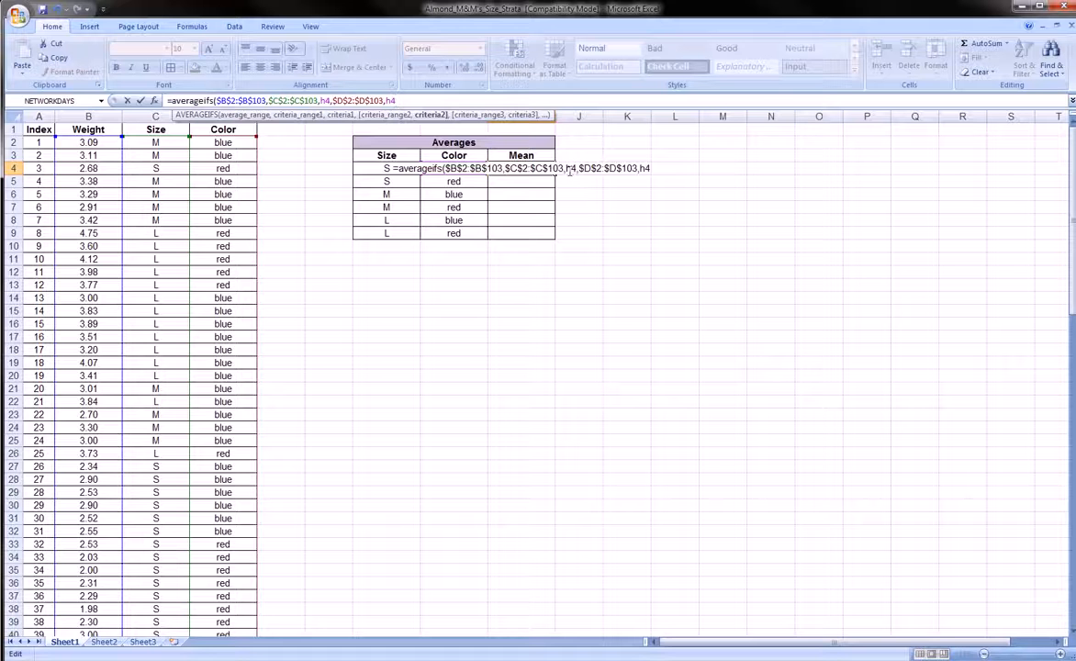
{"action": "left_click_drag", "start_coordinate": [571, 170], "coordinate": [568, 169]}
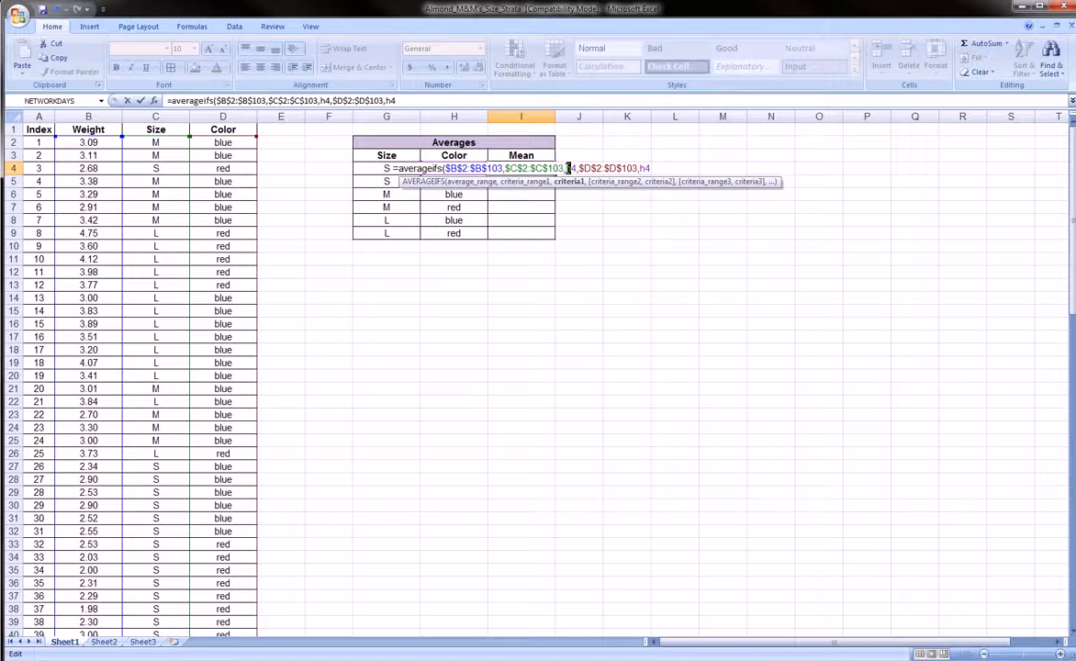
{"action": "type", "text": "g4"}
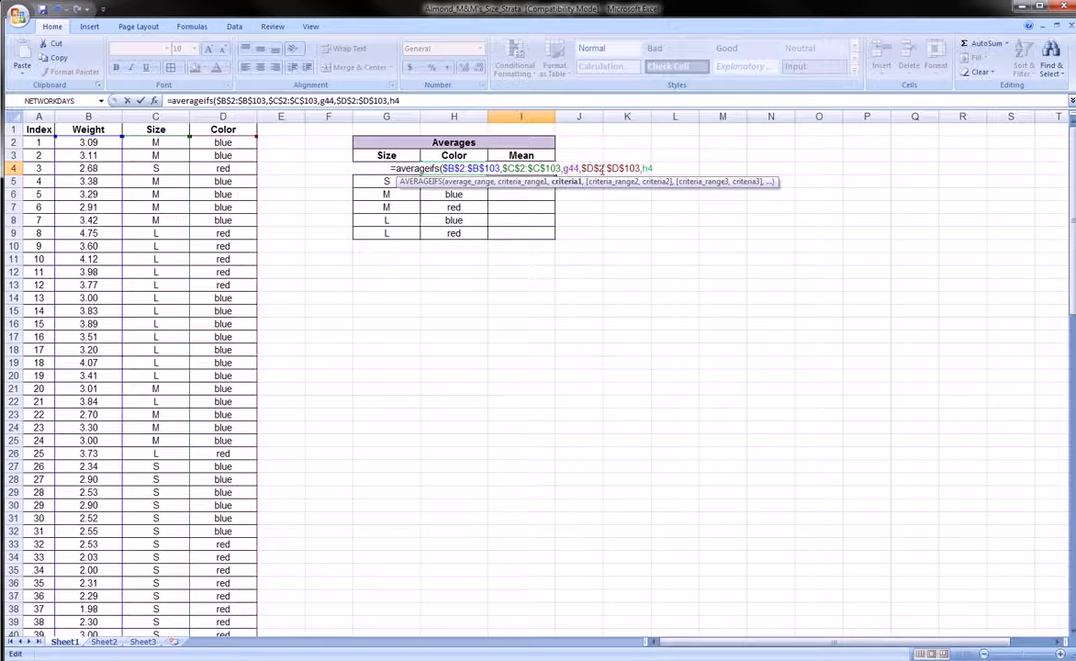
{"action": "left_click", "coordinate": [414, 101]}
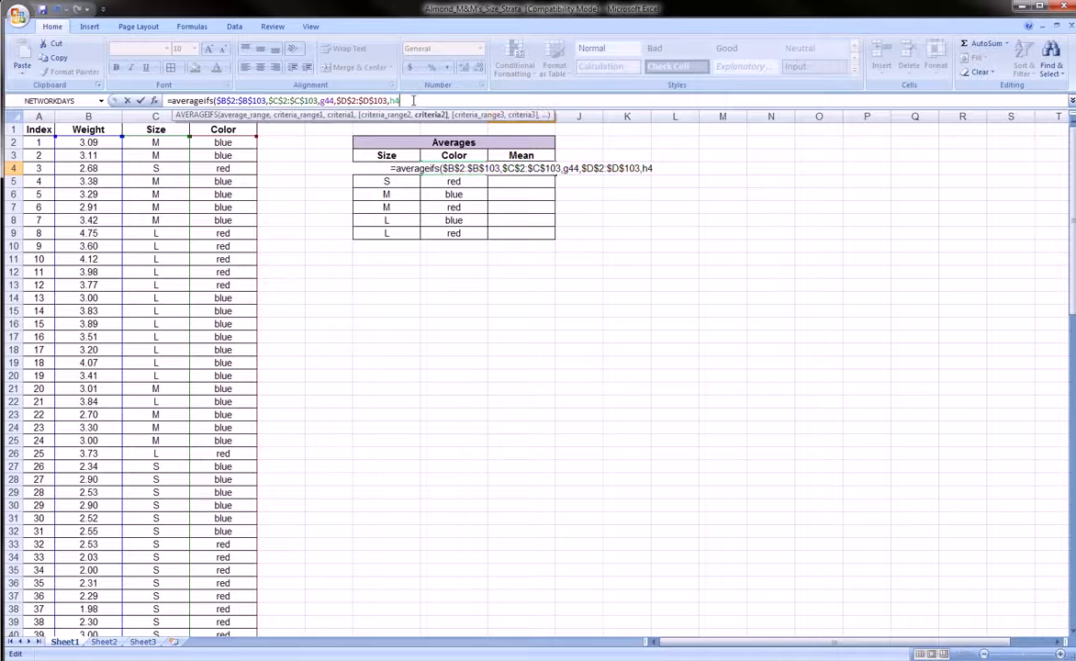
{"action": "type", "text": ")"}
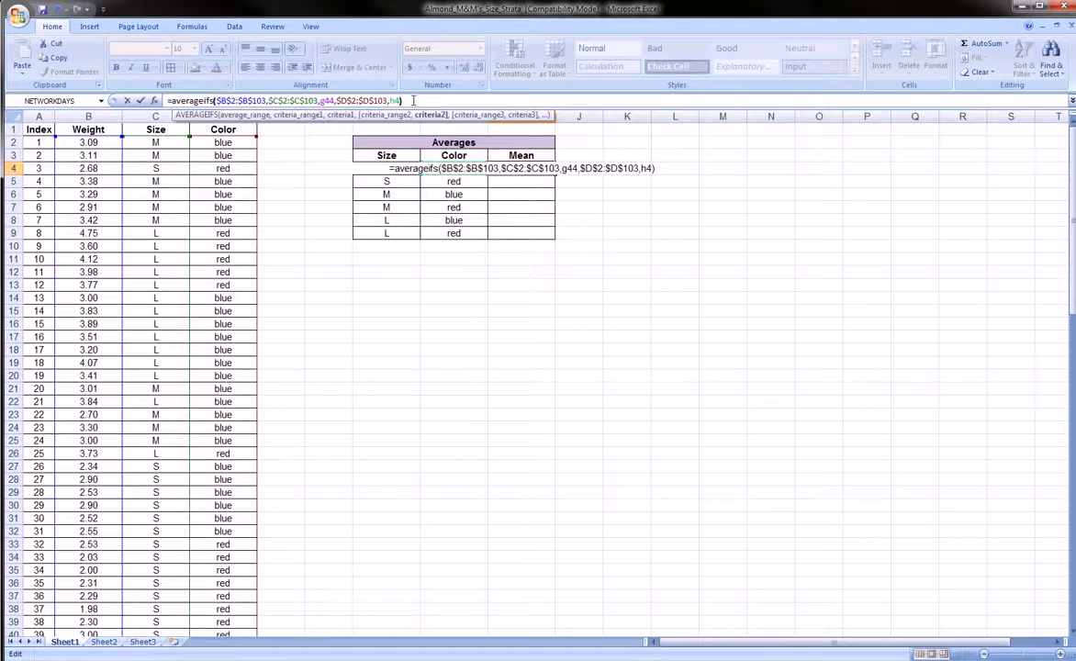
{"action": "key", "text": "Return"}
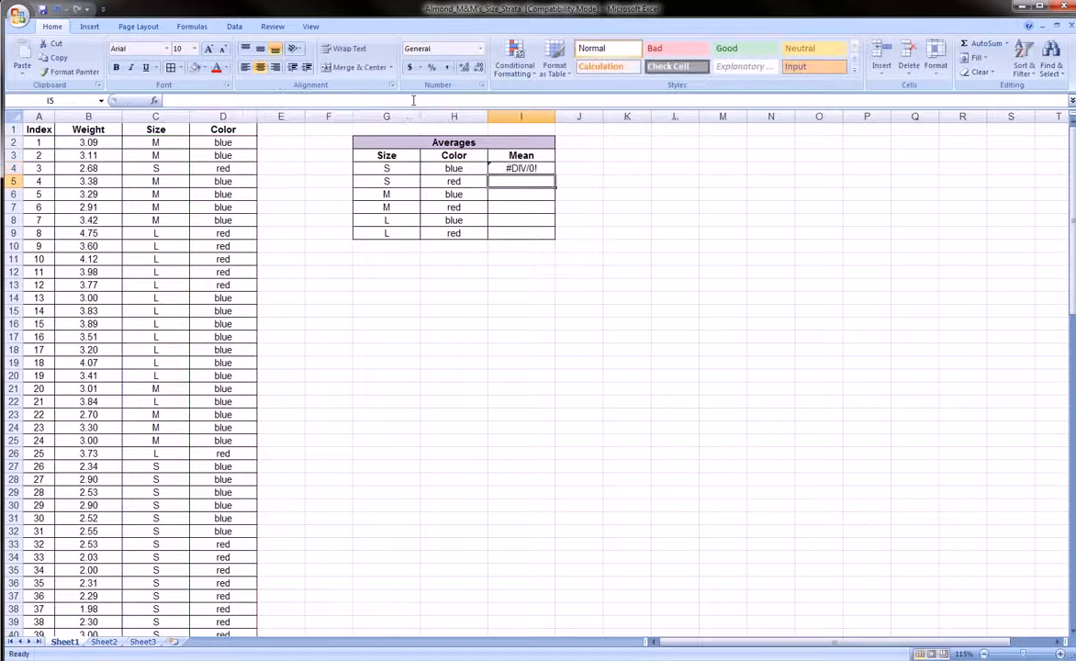
Change the size criterion from G44 to G4 so I4 returns 2.623333333.
{"action": "left_click", "coordinate": [524, 168]}
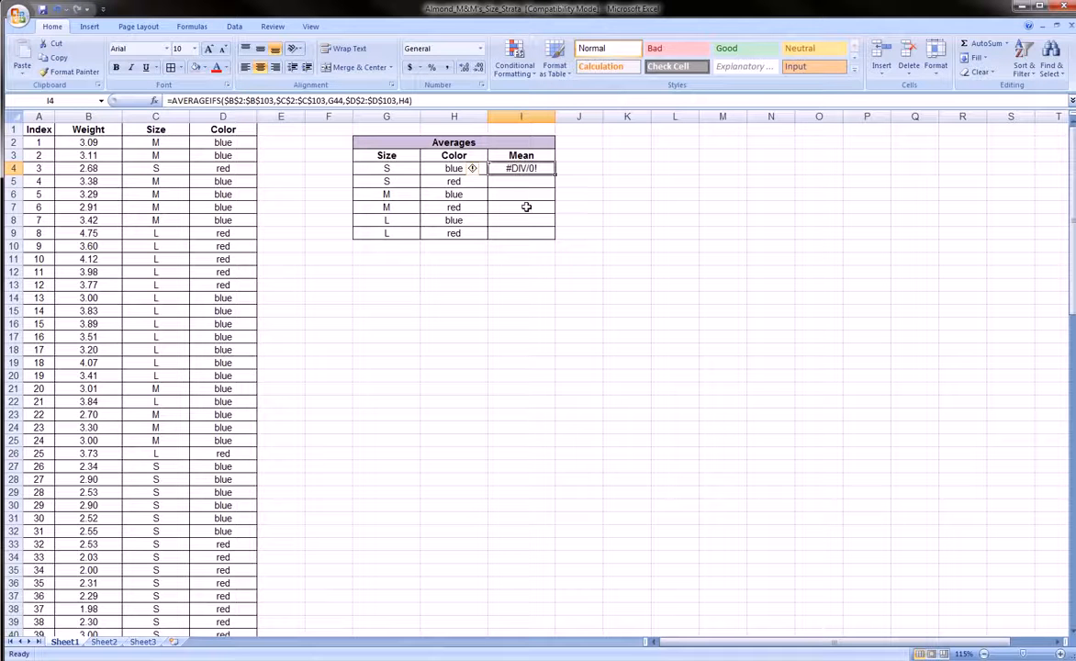
{"action": "left_click", "coordinate": [288, 100]}
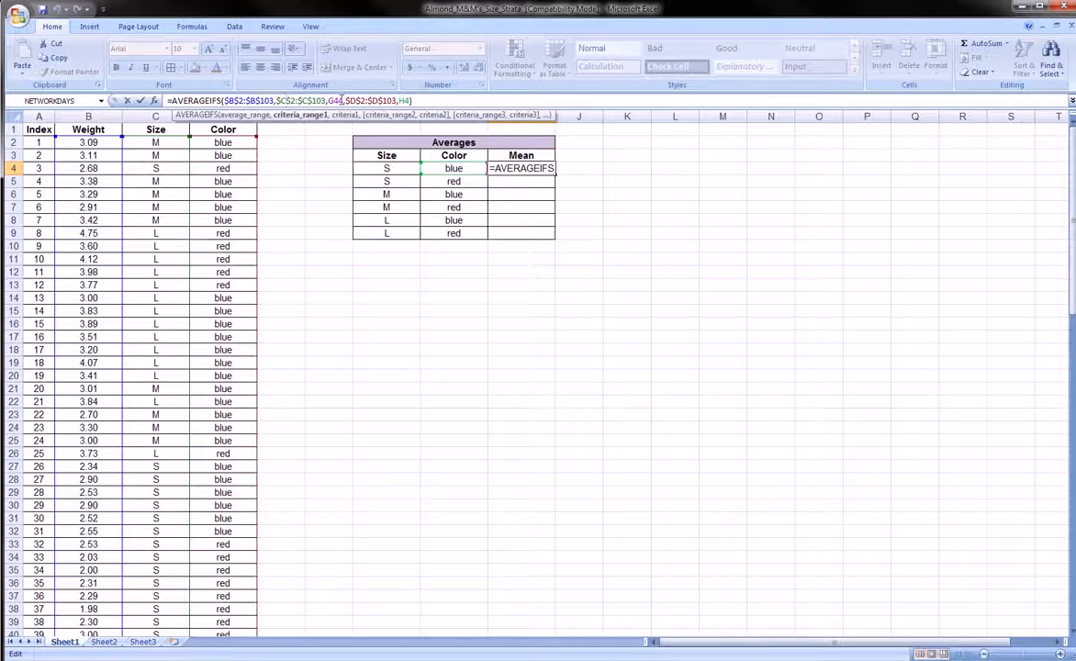
{"action": "left_click", "coordinate": [344, 100]}
{"action": "key", "text": "BackSpace"}
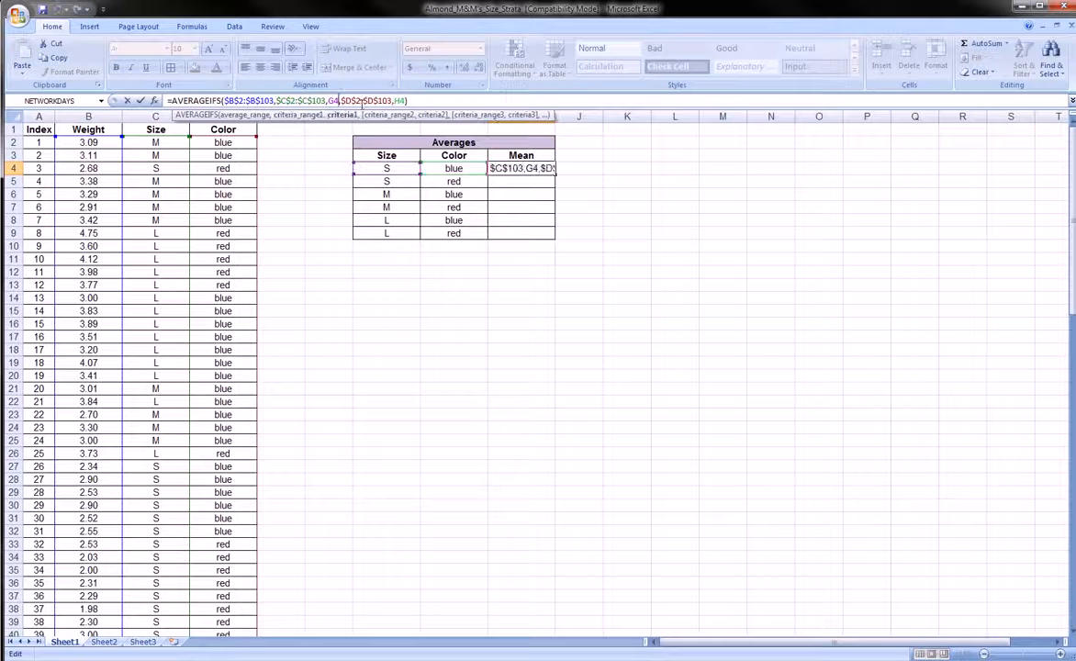
{"action": "key", "text": "Return"}
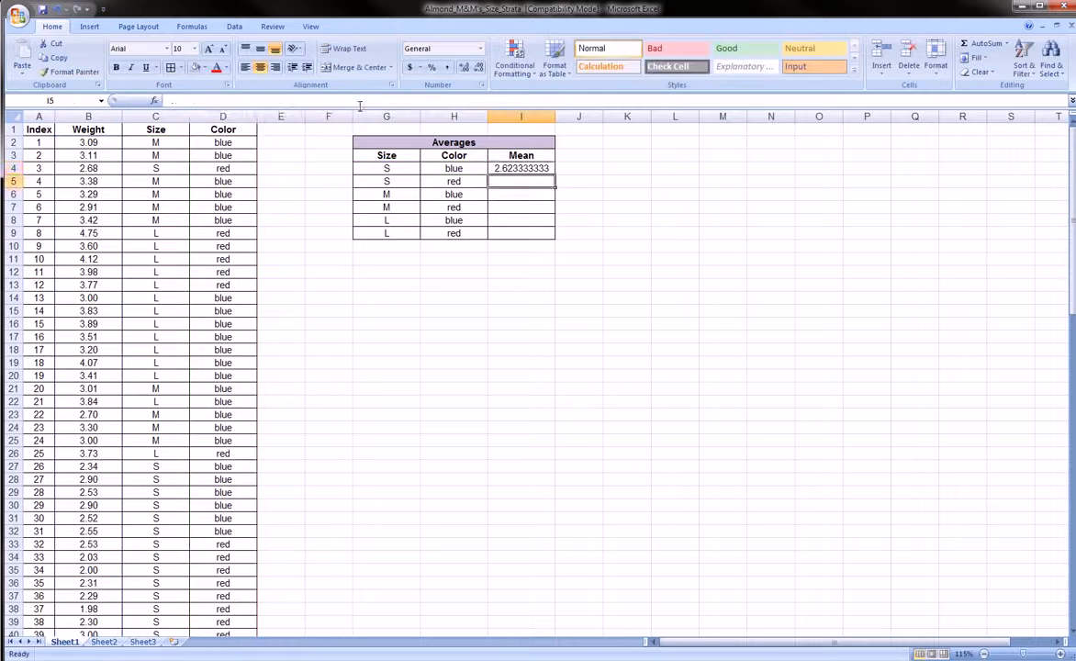
{"action": "left_click", "coordinate": [527, 168]}
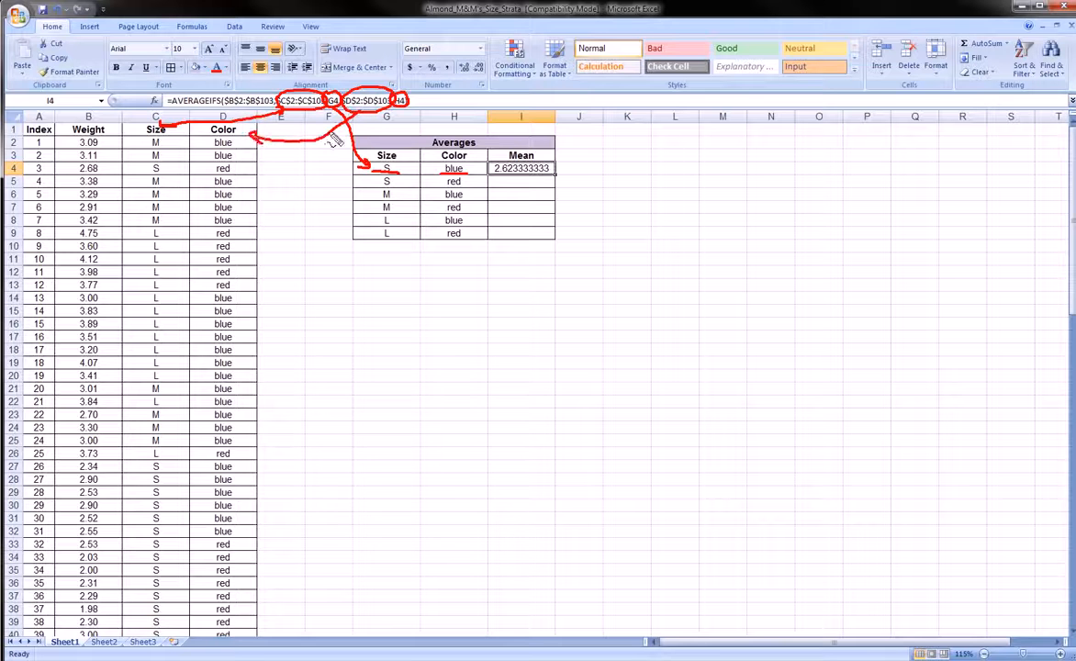
{"action": "left_click_drag", "start_coordinate": [400, 108], "coordinate": [436, 164]}
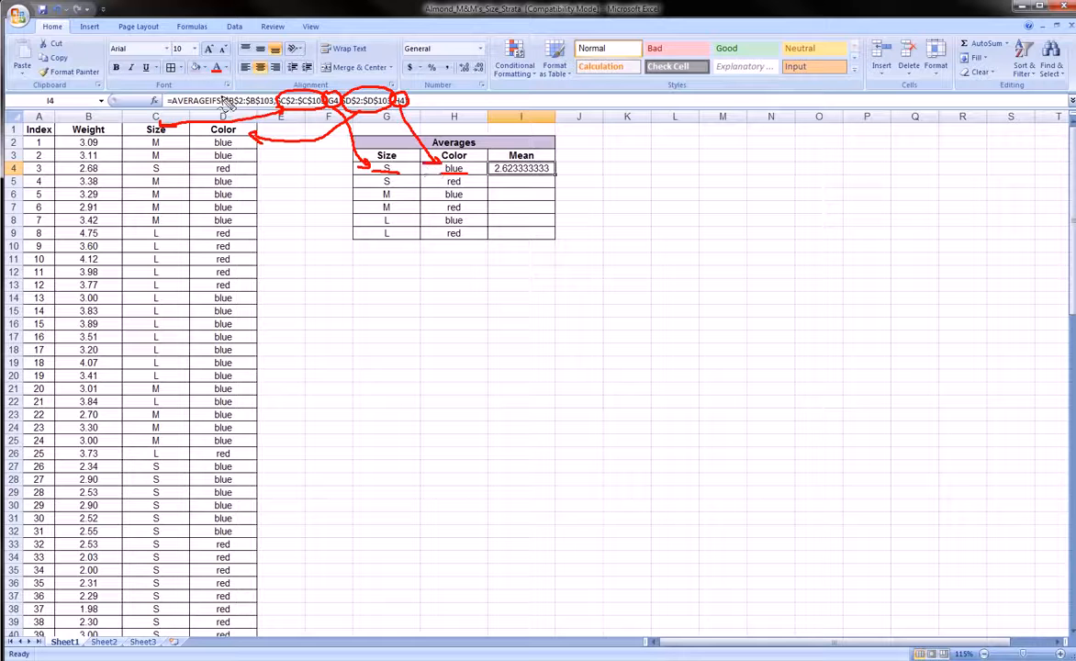
{"action": "mouse_move", "coordinate": [223, 102]}
{"action": "left_mouse_down"}
{"action": "mouse_move", "coordinate": [241, 90]}
{"action": "mouse_move", "coordinate": [268, 101]}
{"action": "mouse_move", "coordinate": [223, 110]}
{"action": "mouse_move", "coordinate": [230, 103]}
{"action": "mouse_move", "coordinate": [151, 85]}
{"action": "mouse_move", "coordinate": [91, 124]}
{"action": "mouse_move", "coordinate": [101, 111]}
{"action": "left_mouse_up"}
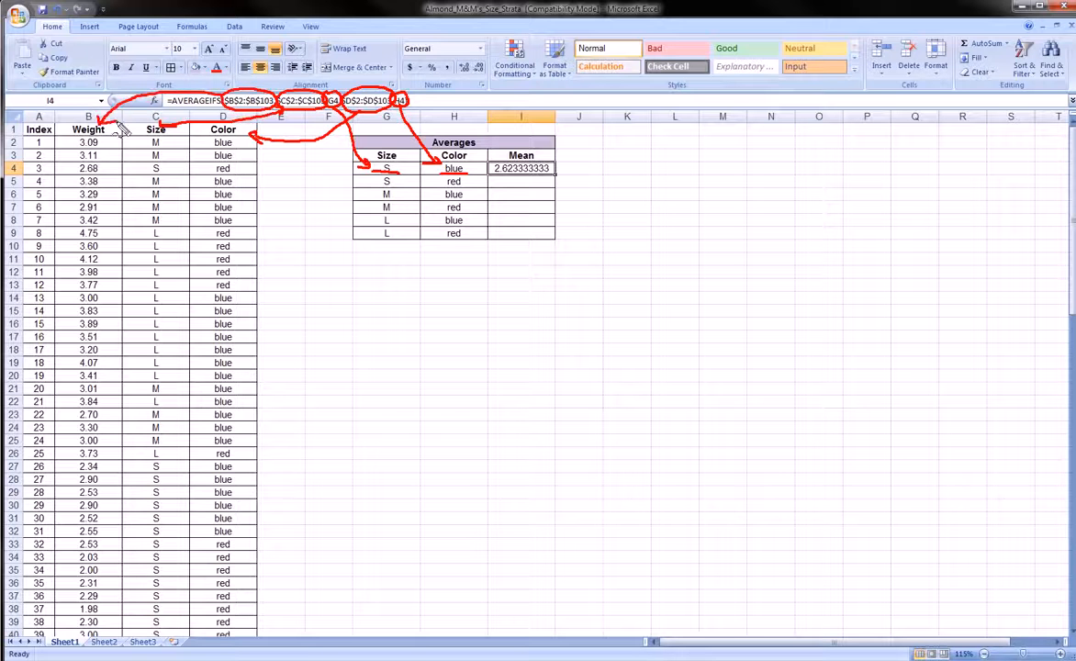
{"action": "left_click_drag", "start_coordinate": [201, 169], "coordinate": [212, 166]}
{"action": "mouse_move", "coordinate": [380, 175]}
{"action": "left_mouse_down"}
{"action": "mouse_move", "coordinate": [384, 163]}
{"action": "mouse_move", "coordinate": [395, 183]}
{"action": "mouse_move", "coordinate": [372, 171]}
{"action": "mouse_move", "coordinate": [382, 163]}
{"action": "left_mouse_up"}
{"action": "left_click_drag", "start_coordinate": [443, 163], "coordinate": [459, 180]}
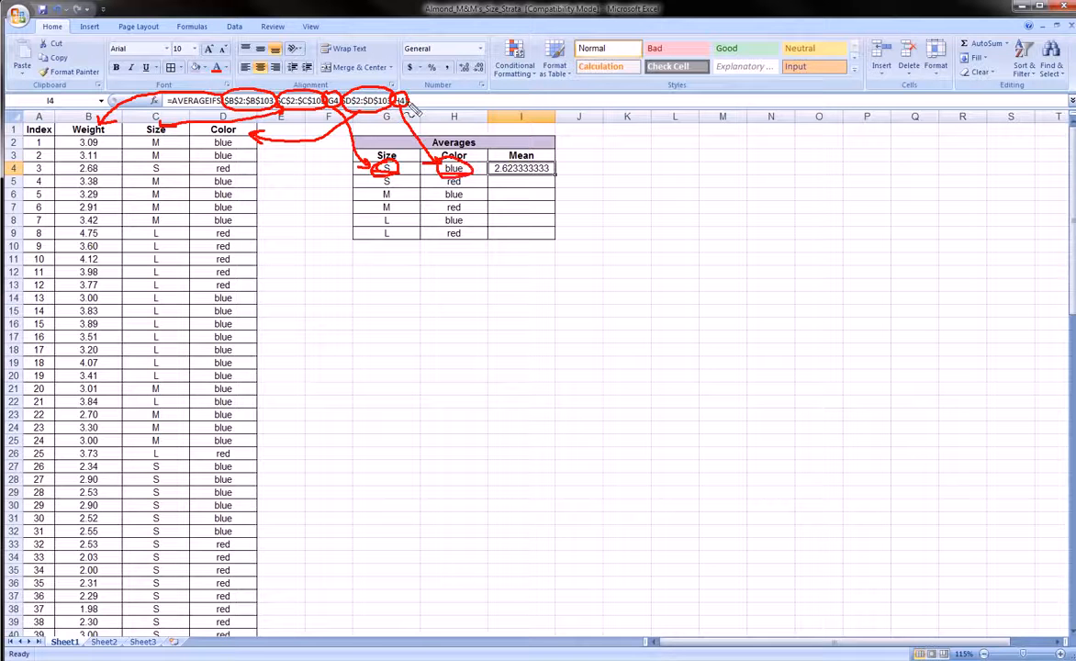
{"action": "left_click_drag", "start_coordinate": [415, 104], "coordinate": [422, 103]}
{"action": "left_click_drag", "start_coordinate": [431, 104], "coordinate": [449, 103]}
{"action": "left_click_drag", "start_coordinate": [456, 103], "coordinate": [476, 104]}
{"action": "left_click_drag", "start_coordinate": [485, 103], "coordinate": [520, 104]}
{"action": "left_click_drag", "start_coordinate": [528, 104], "coordinate": [535, 105]}
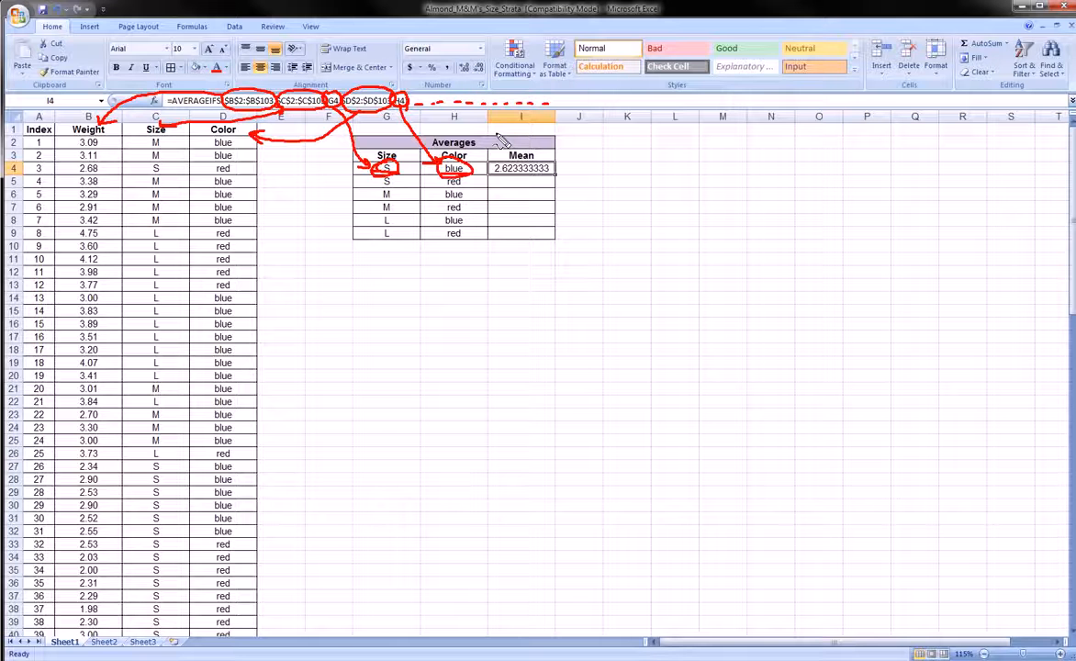
Format the S–blue mean in I4 to four decimal places, showing 2.6233.
{"action": "key", "text": "Escape"}
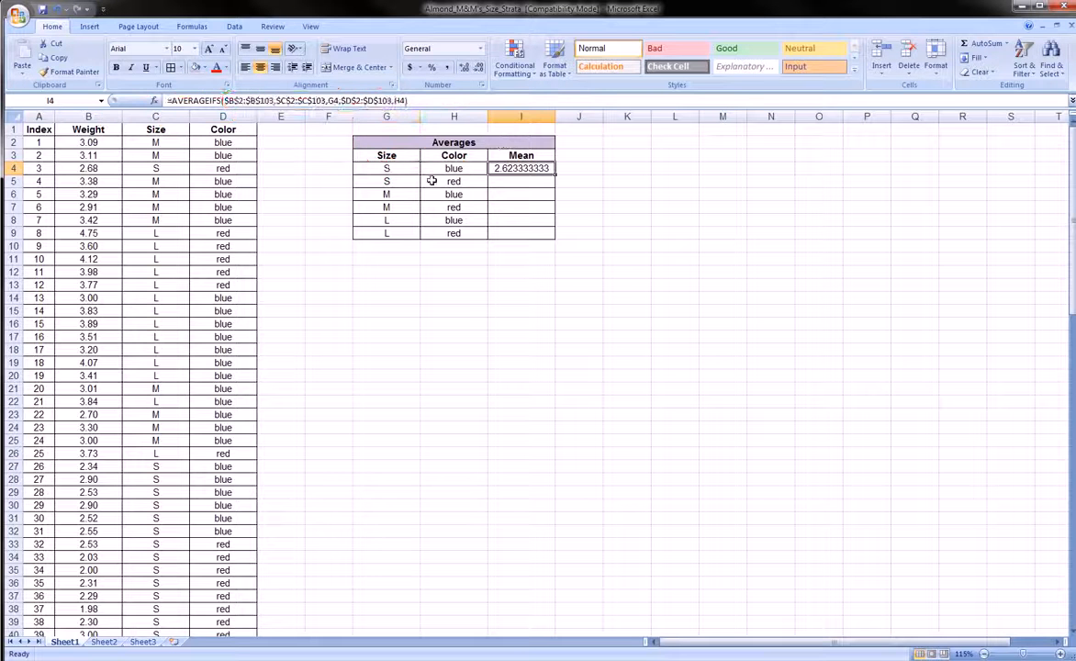
{"action": "left_click", "coordinate": [392, 169]}
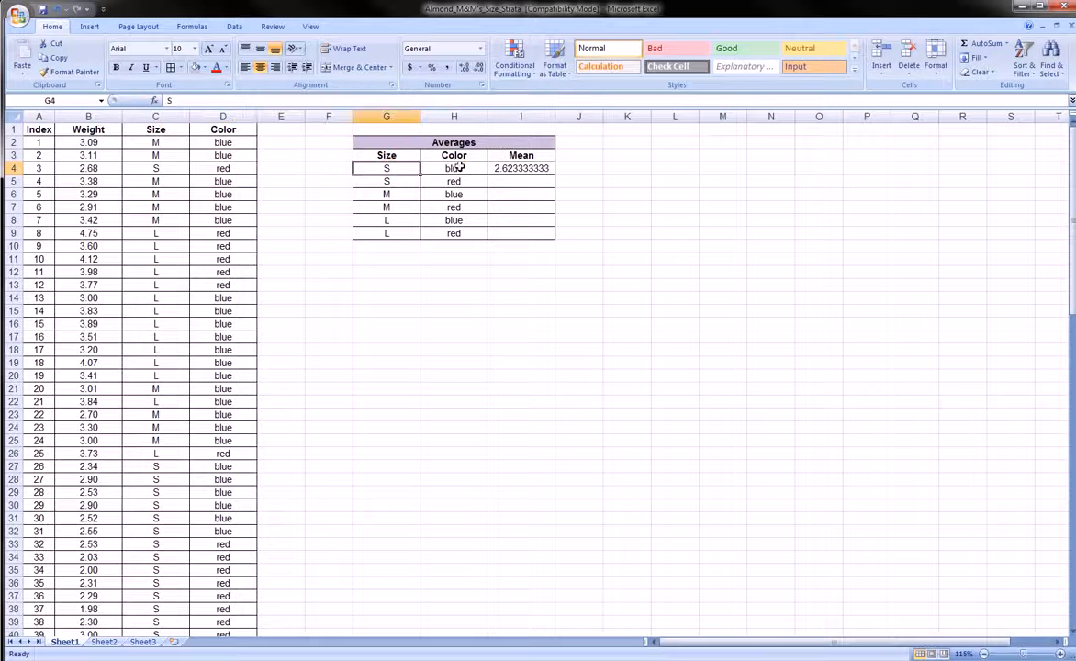
{"action": "left_click", "coordinate": [456, 170]}
{"action": "left_click", "coordinate": [507, 168]}
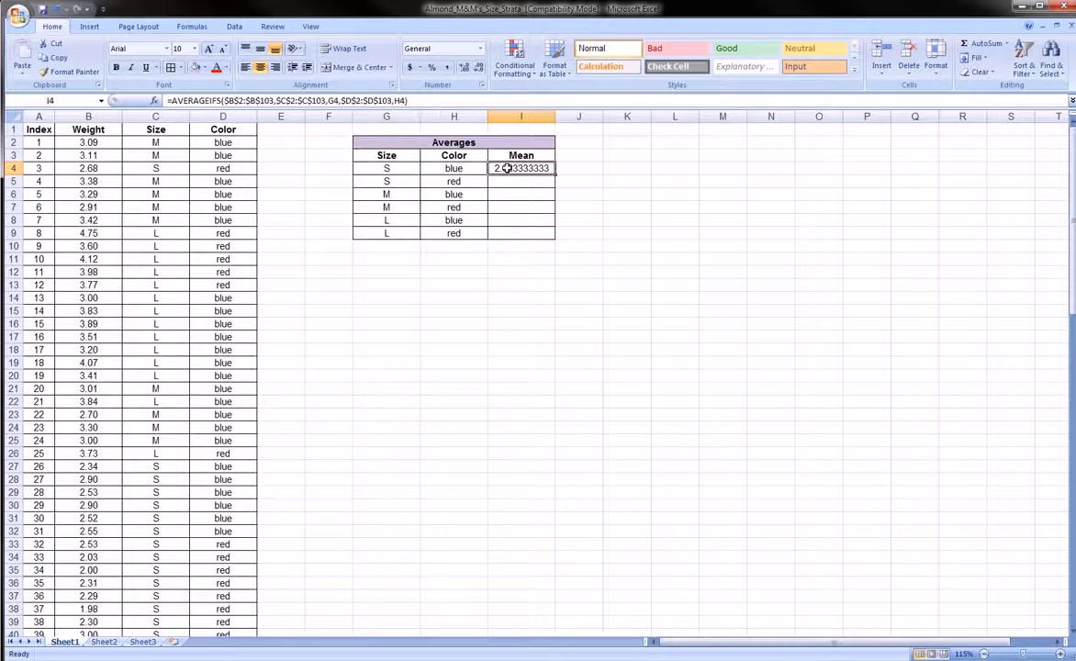
{"action": "left_click", "coordinate": [464, 69]}
{"action": "left_click", "coordinate": [463, 69]}
{"action": "left_click", "coordinate": [478, 69]}
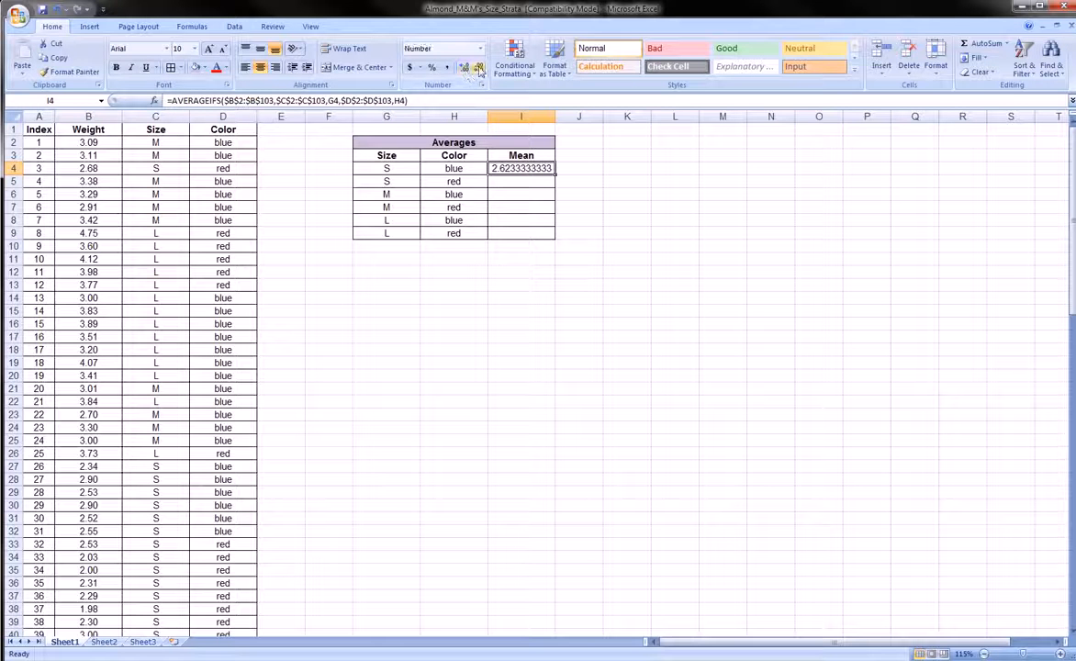
{"action": "left_click", "coordinate": [478, 69]}
{"action": "left_click", "coordinate": [478, 69]}
{"action": "left_click", "coordinate": [478, 68]}
{"action": "left_click", "coordinate": [479, 69]}
{"action": "left_click", "coordinate": [478, 69]}
{"action": "left_click", "coordinate": [478, 68]}
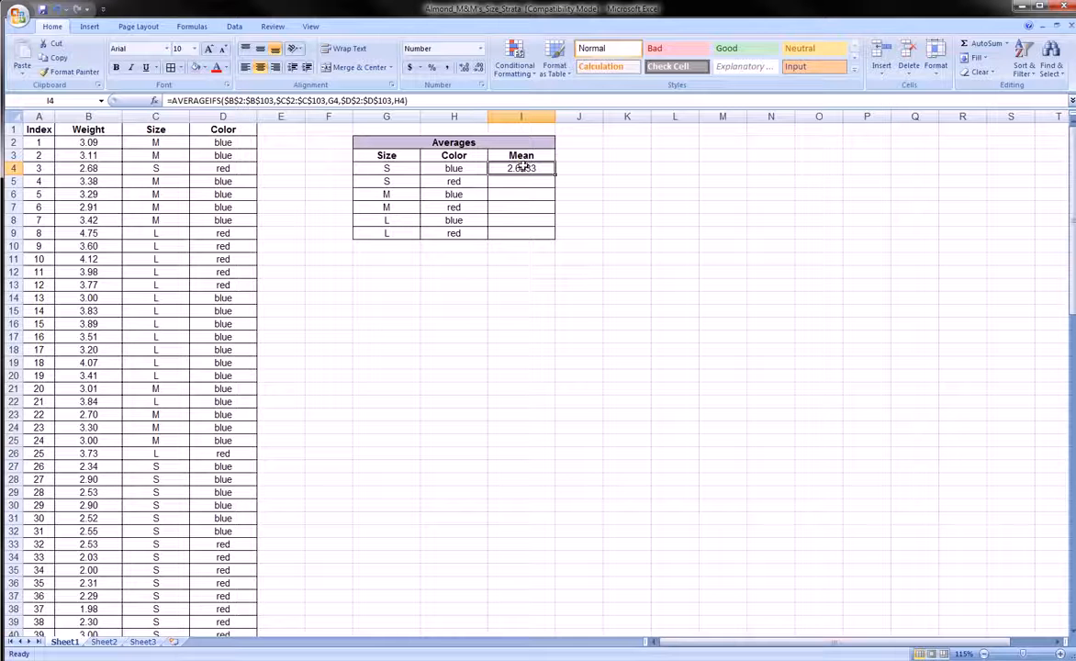
Re-enter the I4 AVERAGEIFS formula and reselect the cell.
{"action": "left_click", "coordinate": [307, 99]}
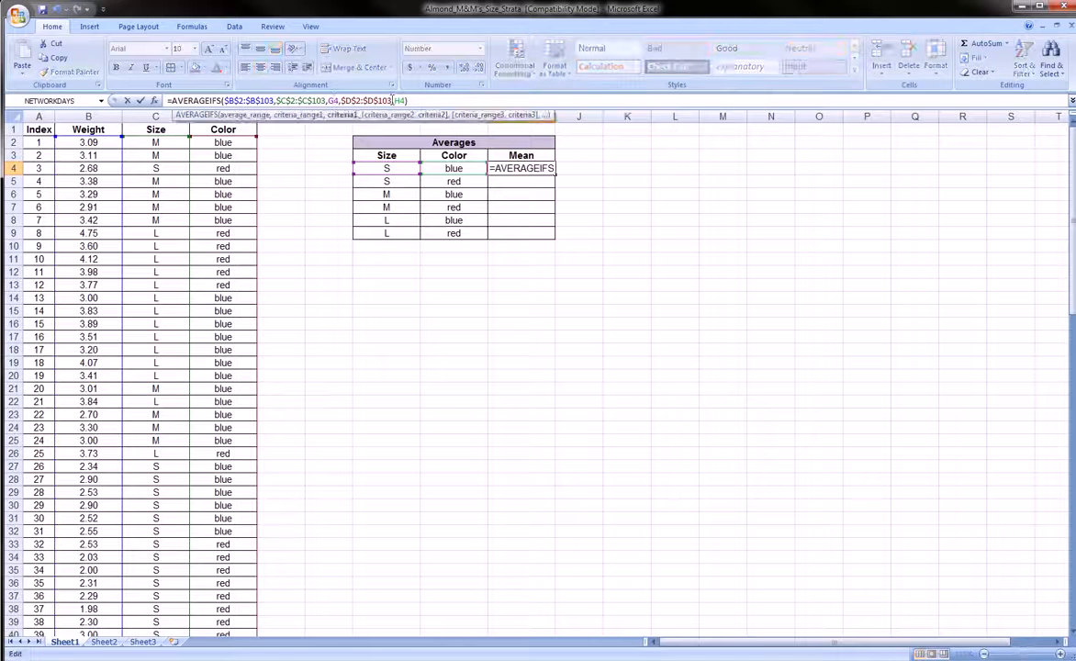
{"action": "left_click", "coordinate": [400, 99]}
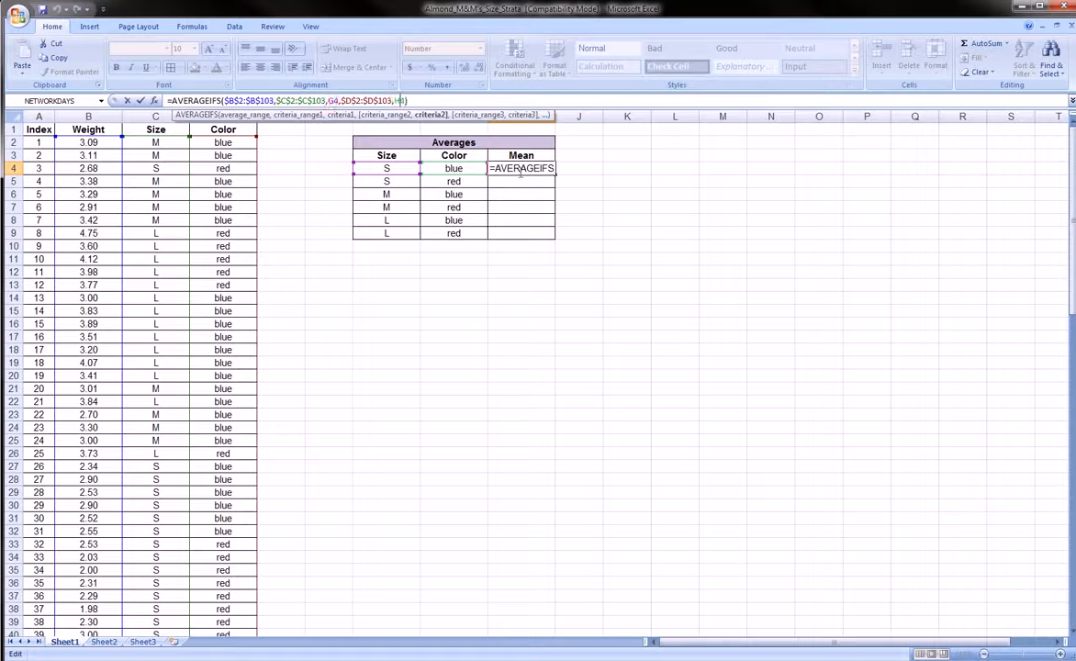
{"action": "key", "text": "Return"}
{"action": "left_click", "coordinate": [521, 169]}
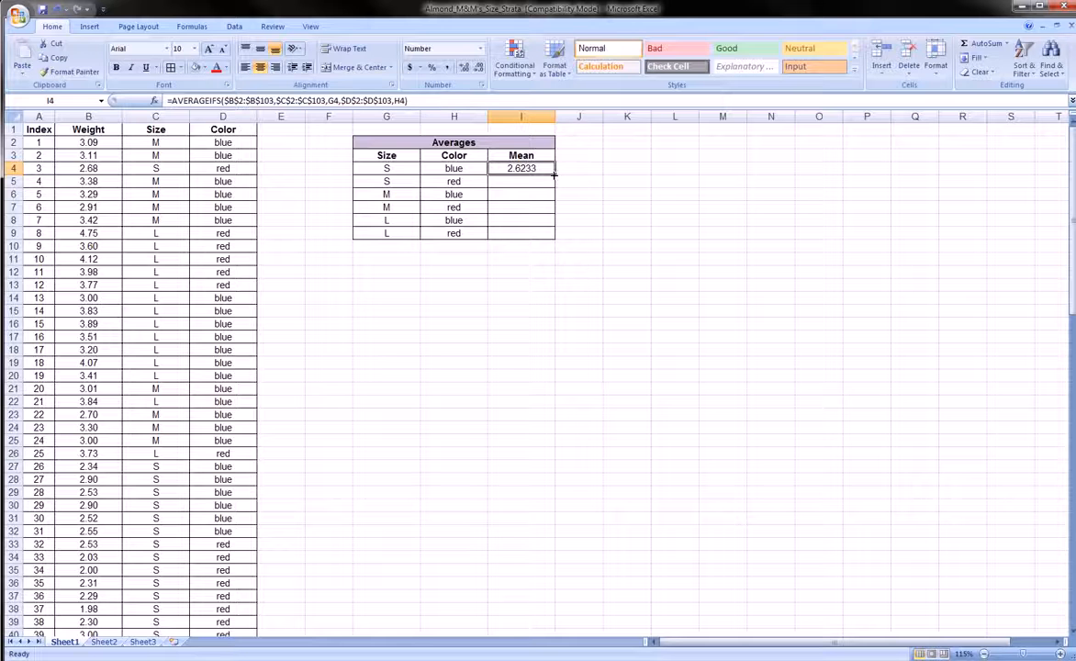
Fill I4's formula down to I9, then circle the means 3.9657, 3.5938 and 2.4240.
{"action": "left_click_drag", "start_coordinate": [555, 174], "coordinate": [556, 237]}
{"action": "left_click", "coordinate": [526, 267]}
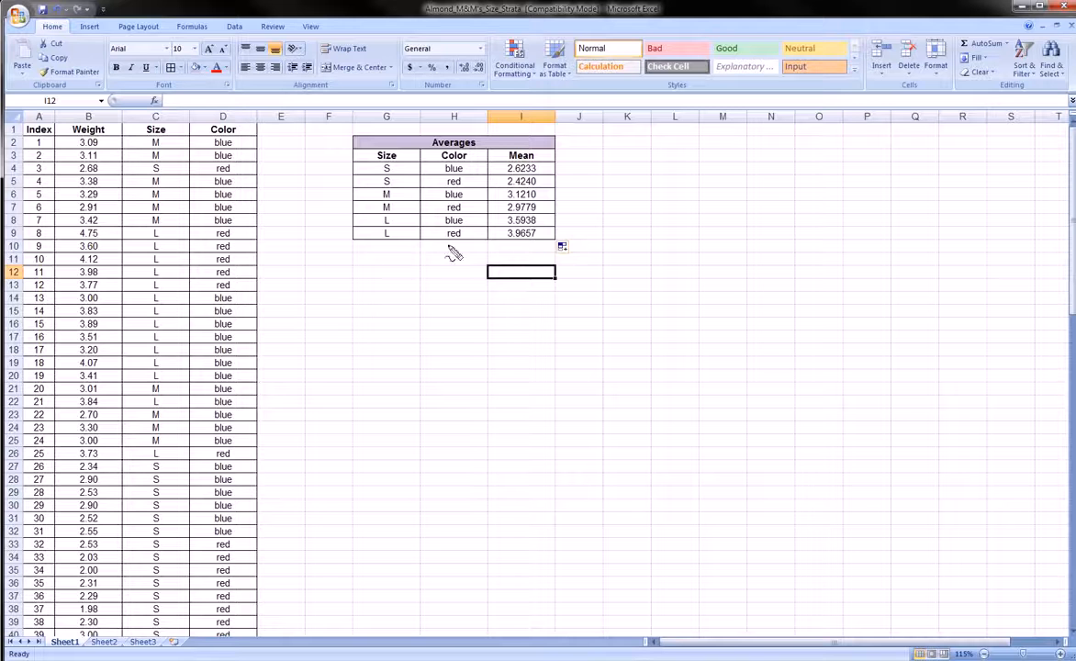
{"action": "mouse_move", "coordinate": [508, 241]}
{"action": "left_mouse_down"}
{"action": "mouse_move", "coordinate": [501, 234]}
{"action": "mouse_move", "coordinate": [541, 233]}
{"action": "mouse_move", "coordinate": [507, 238]}
{"action": "left_mouse_up"}
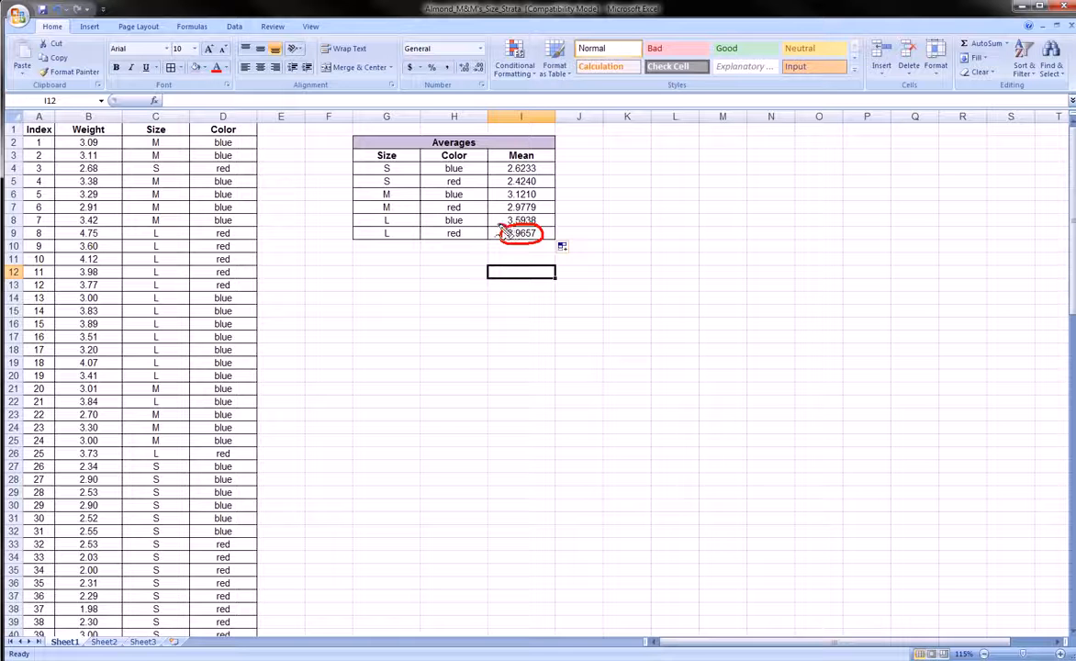
{"action": "mouse_move", "coordinate": [528, 209]}
{"action": "left_mouse_down"}
{"action": "mouse_move", "coordinate": [497, 217]}
{"action": "mouse_move", "coordinate": [519, 230]}
{"action": "mouse_move", "coordinate": [549, 220]}
{"action": "left_mouse_up"}
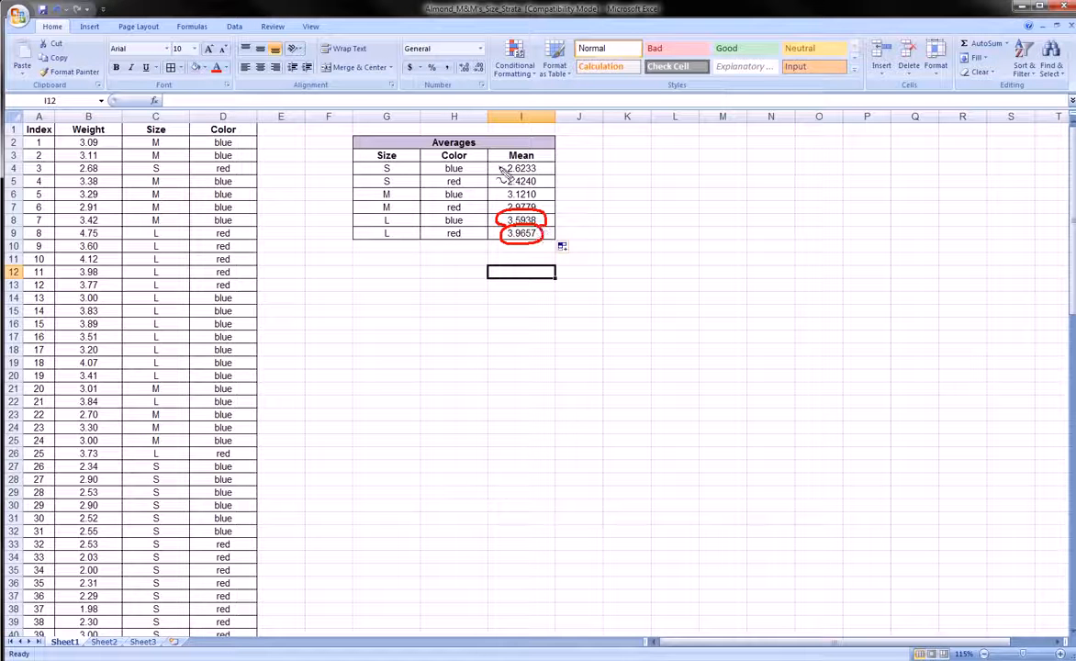
{"action": "mouse_move", "coordinate": [529, 174]}
{"action": "left_mouse_down"}
{"action": "mouse_move", "coordinate": [541, 176]}
{"action": "mouse_move", "coordinate": [536, 189]}
{"action": "mouse_move", "coordinate": [510, 181]}
{"action": "left_mouse_up"}
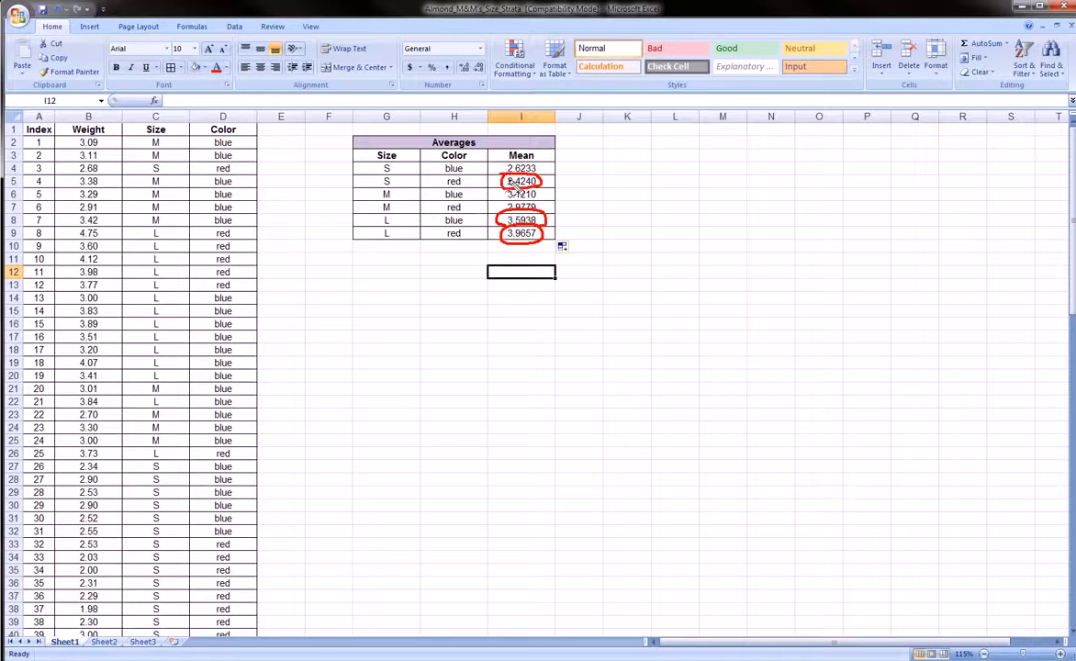
{"action": "key", "text": "Escape"}
{"action": "left_click", "coordinate": [212, 206]}
{"action": "scroll", "coordinate": [207, 217], "scroll_direction": "down", "scroll_amount": 20}
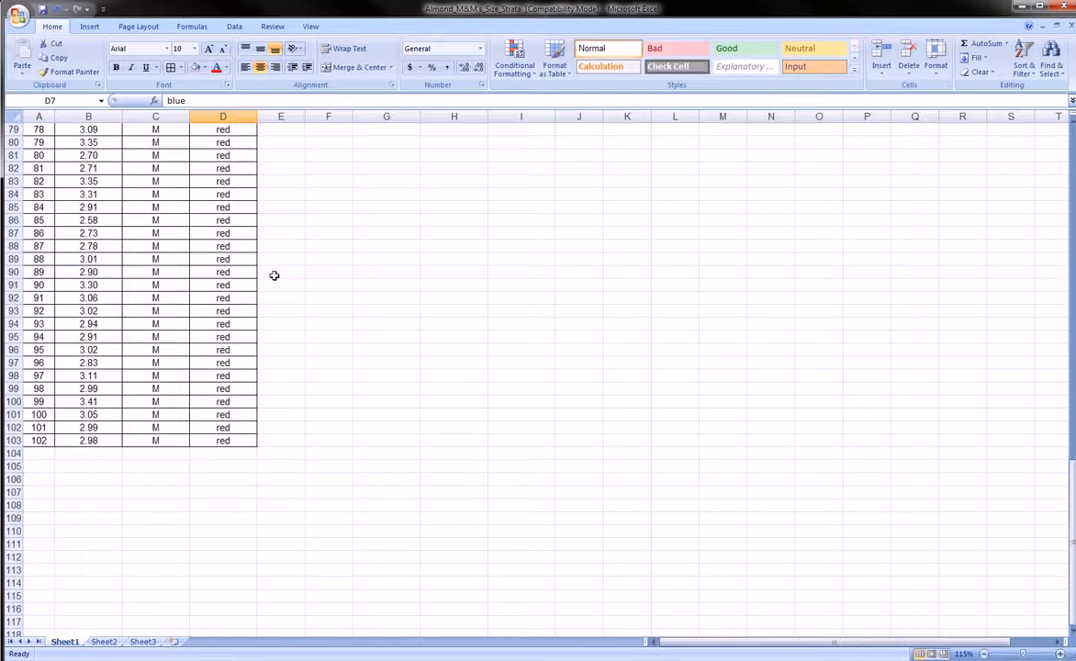
{"action": "scroll", "coordinate": [274, 276], "scroll_direction": "up", "scroll_amount": 20}
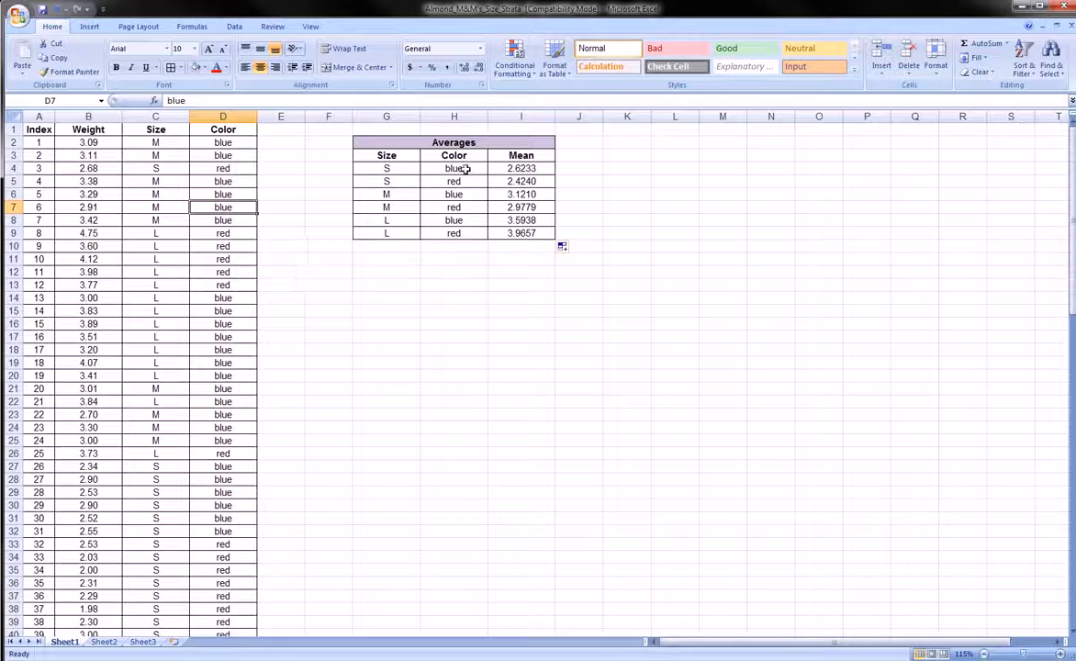
{"action": "left_click", "coordinate": [521, 169]}
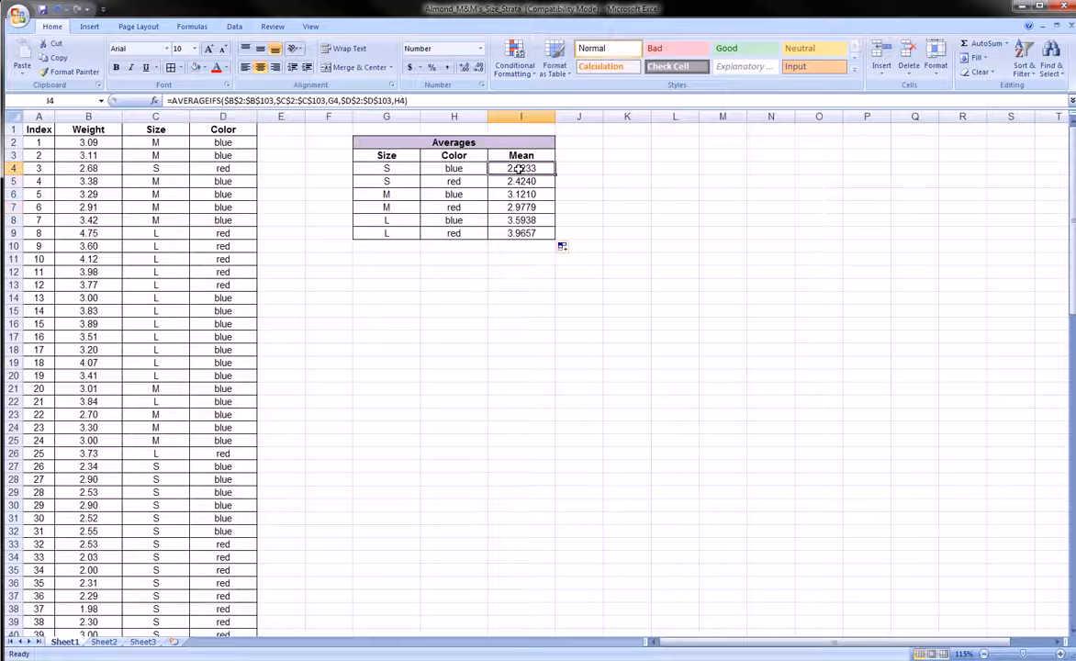